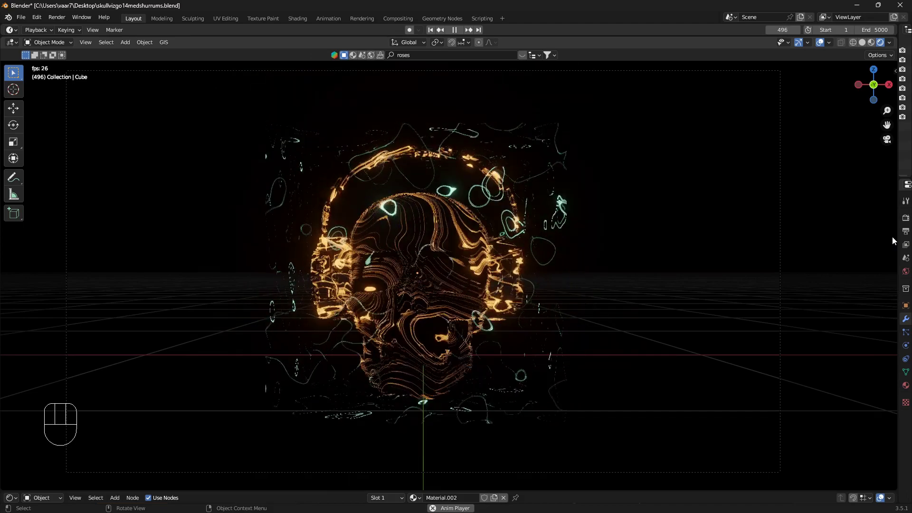
Hide the image plane, orbit around the glowing skull, then view through the scene camera.
left_click(558, 169)
key("h")
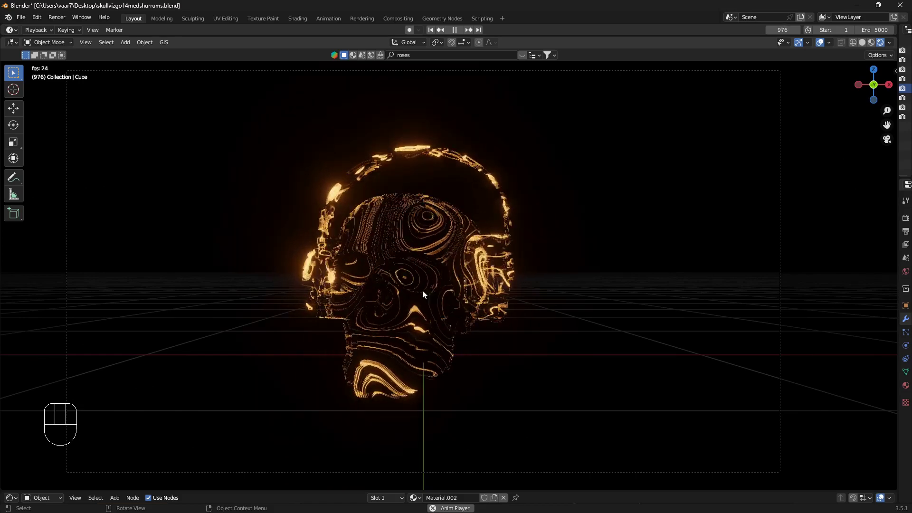
middle_click_drag(417, 288, 624, 303)
middle_click_drag(408, 340, 492, 319)
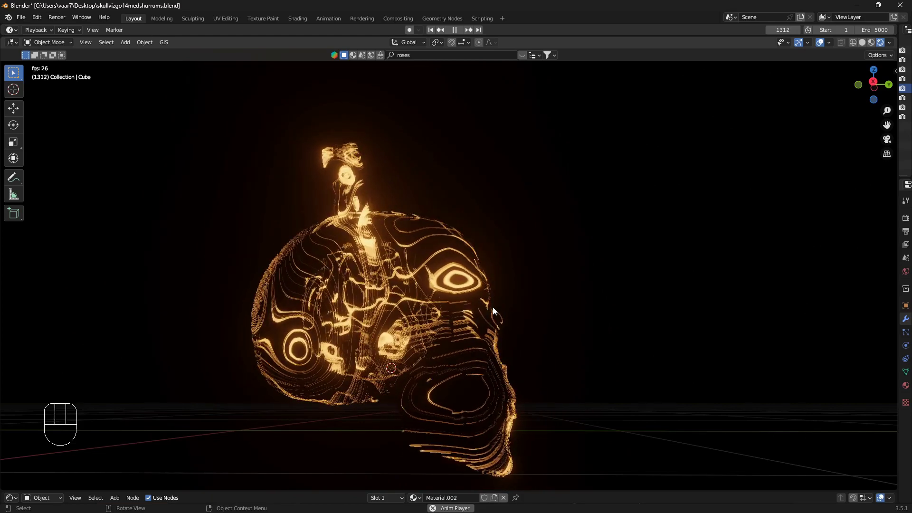
key("KP_0")
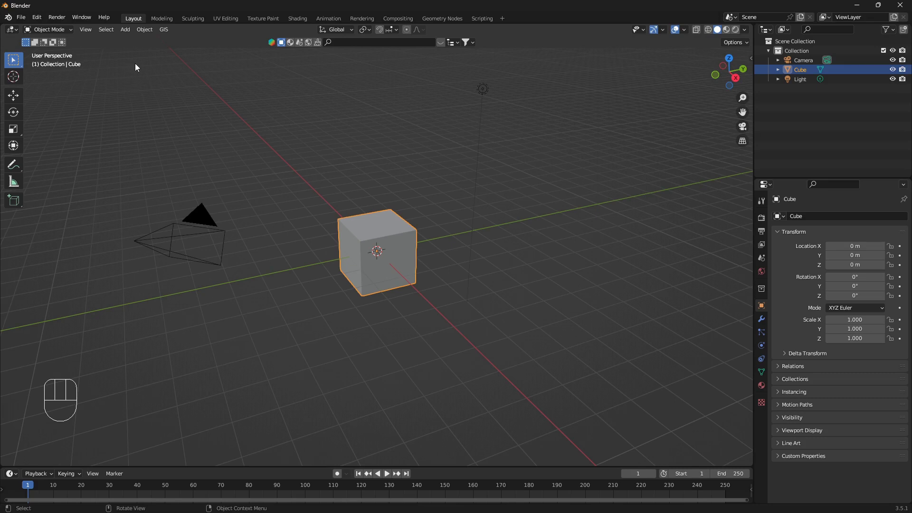
Delete the default camera, cube and light.
left_click_drag(104, 54, 579, 349)
key("x")
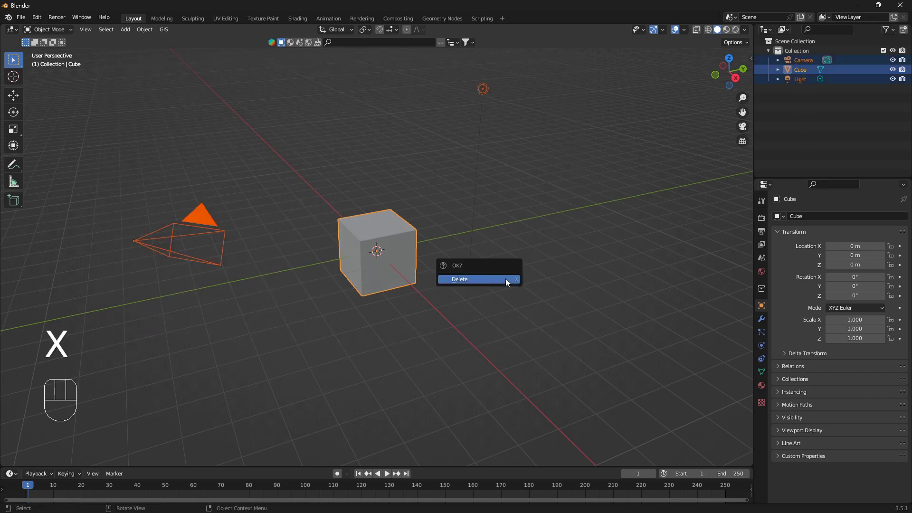
left_click(506, 279)
Add a new mesh cube and scale it up to 2.292.
key("shift+a")
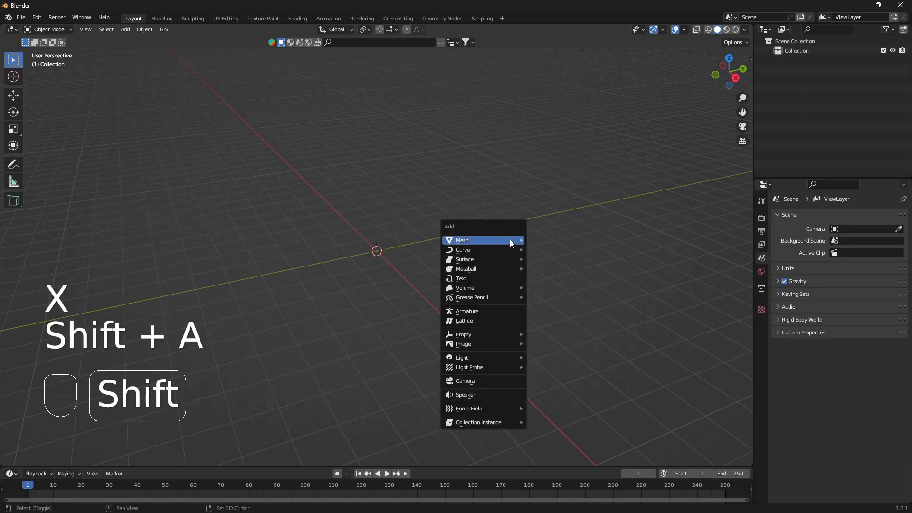
mouse_move(510, 241)
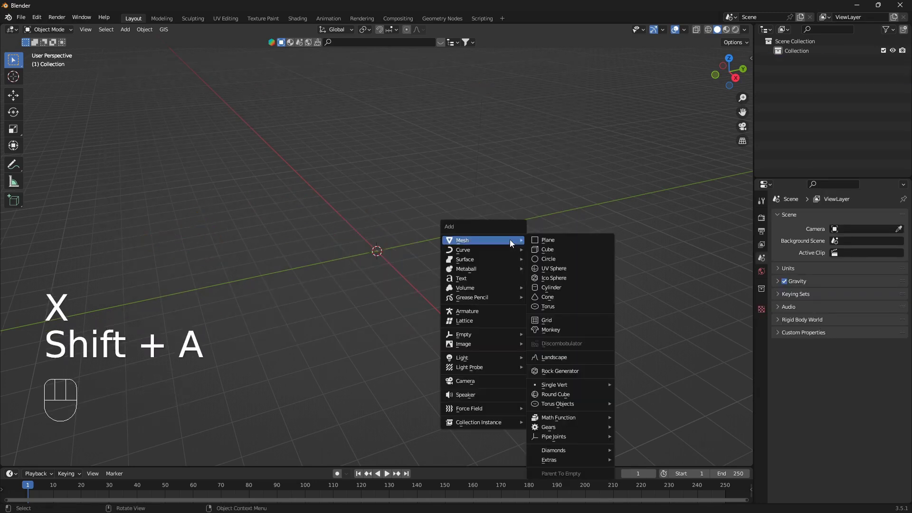
left_click(551, 248)
key("s")
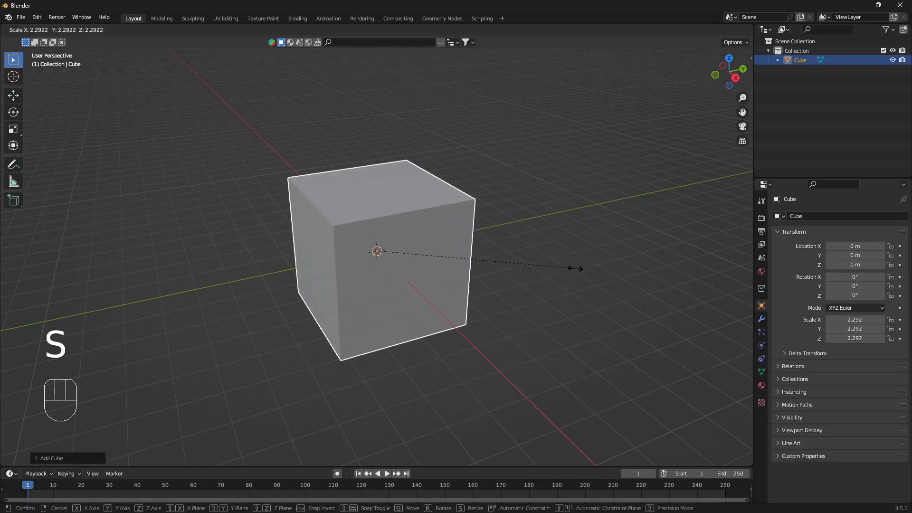
left_click(499, 236)
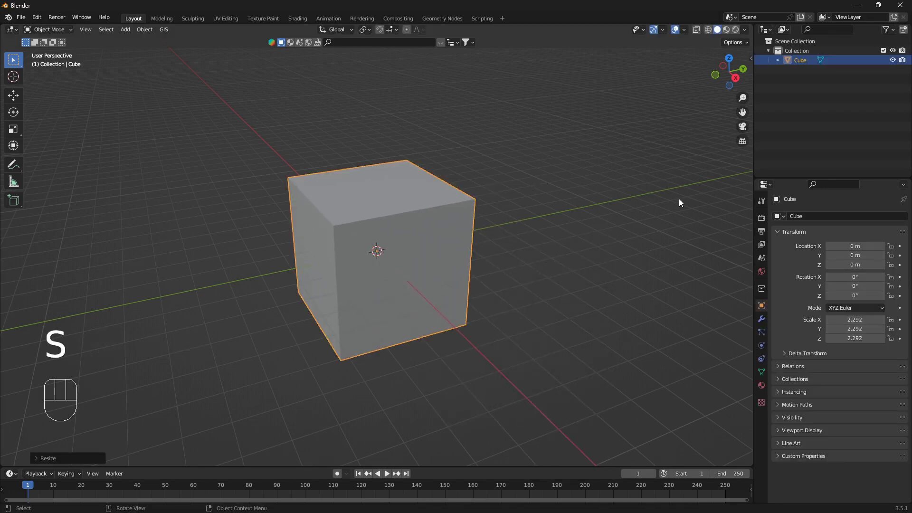
Enable Eevee Screen Space Reflections with trace precision 1.000.
left_click(761, 218)
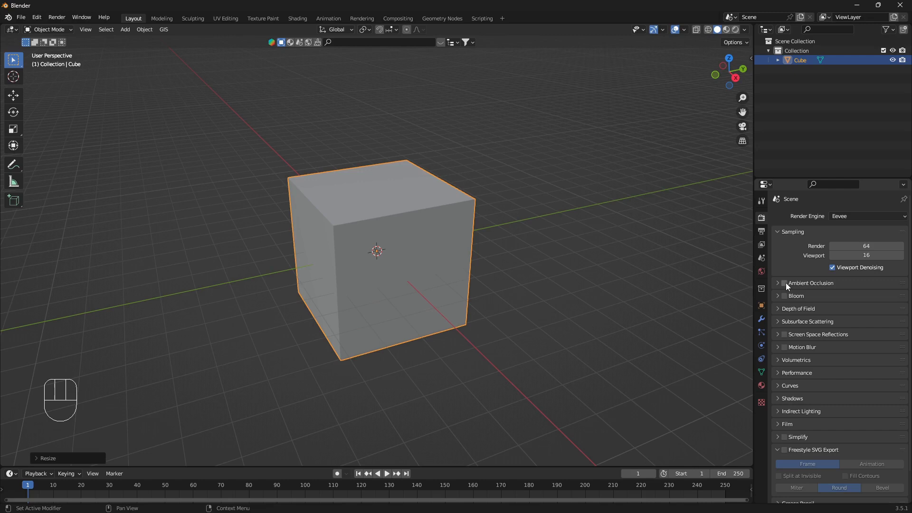
left_click(783, 334)
left_click(778, 334)
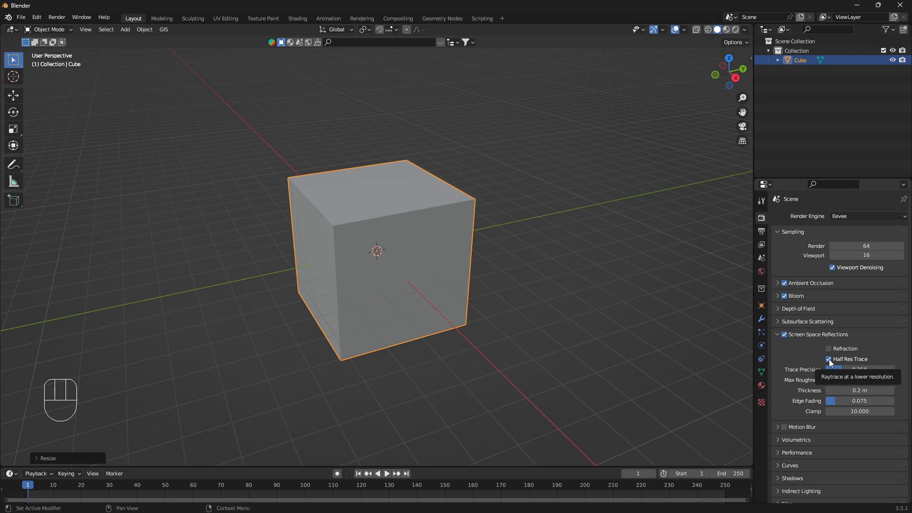
left_click(842, 370)
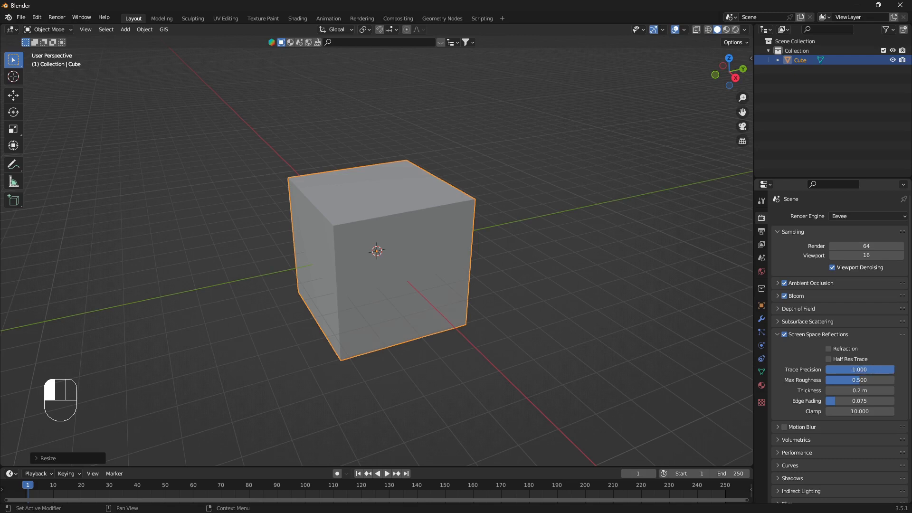
Set the world background colour to pure black and enlarge the bottom timeline area.
left_click(761, 272)
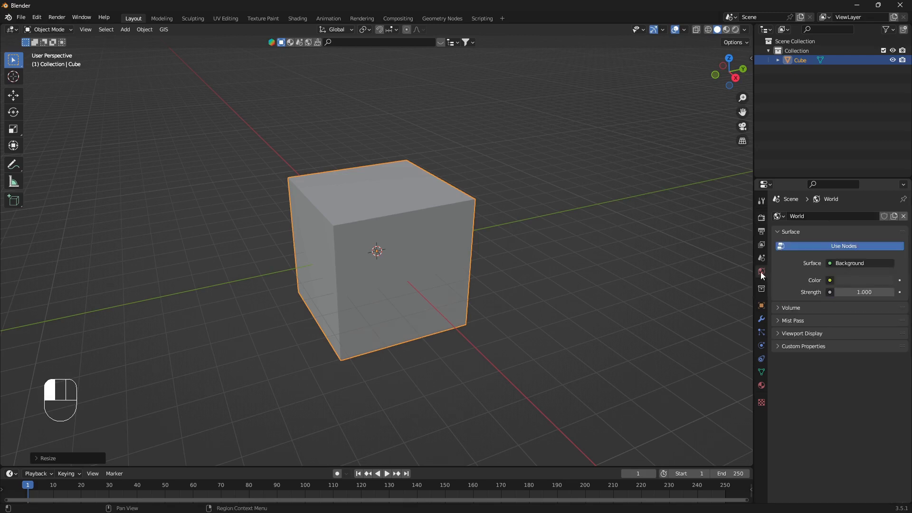
left_click(865, 280)
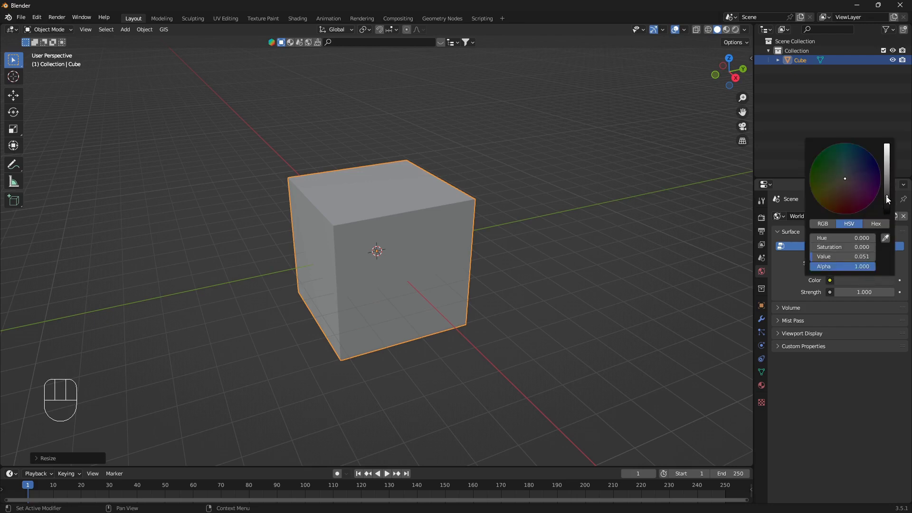
left_click_drag(886, 196, 886, 212)
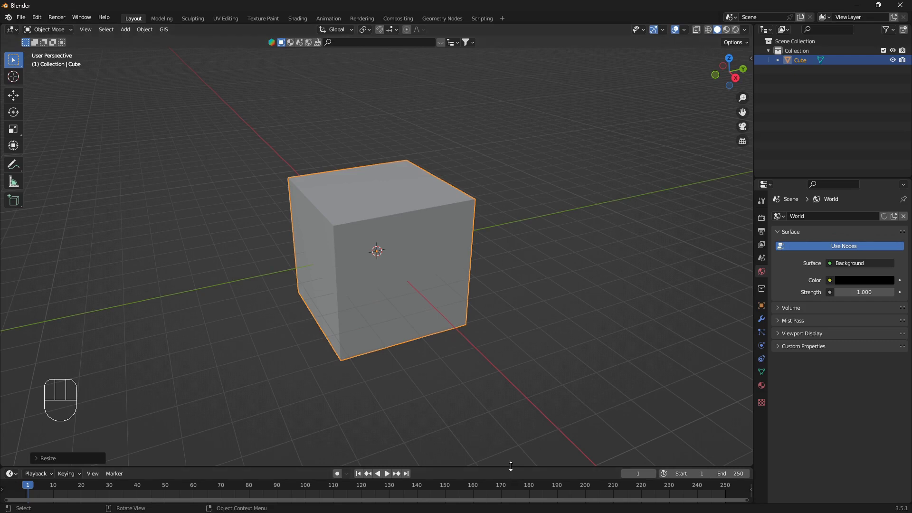
left_click_drag(511, 466, 546, 333)
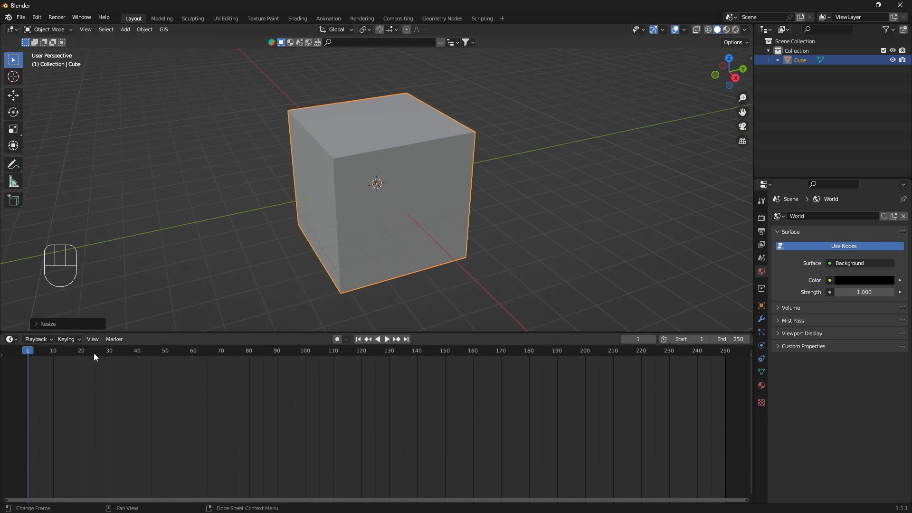
Turn the bottom area into the Shader Editor and create a new material for the cube.
left_click(9, 340)
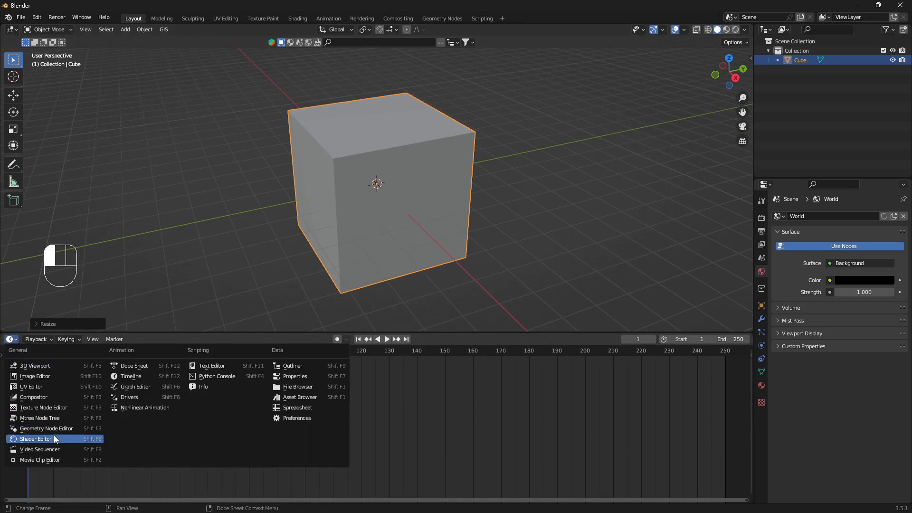
left_click(53, 438)
left_click(393, 340)
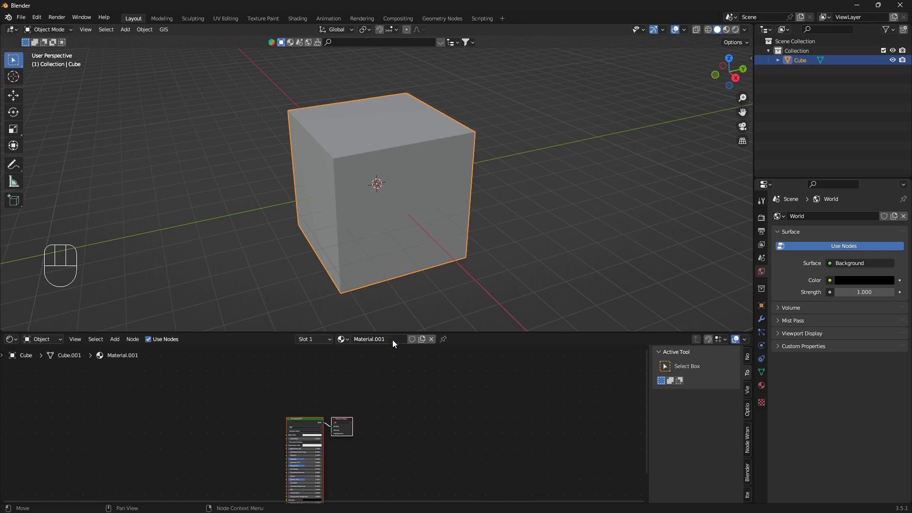
left_click_drag(348, 434, 446, 399)
middle_click_drag(447, 400, 499, 371, "ctrl")
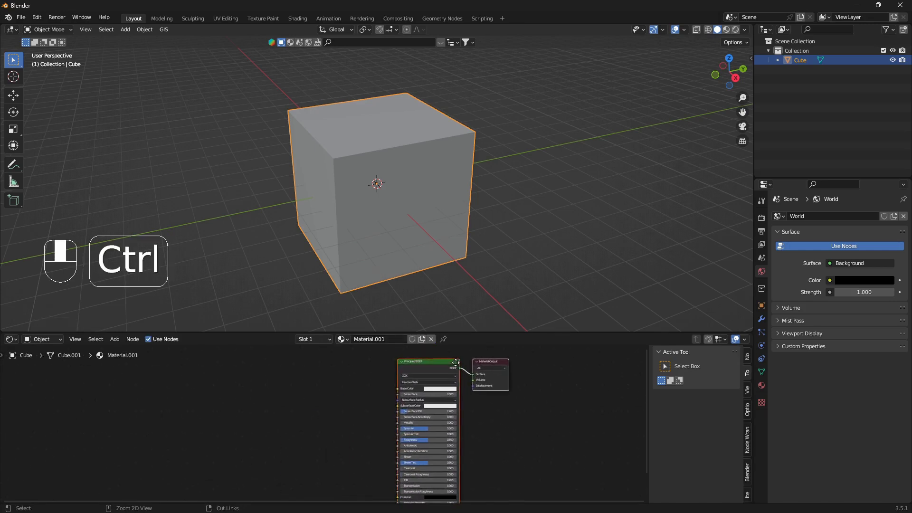
left_click_drag(502, 334, 504, 286)
middle_click_drag(503, 358, 641, 366, "shift")
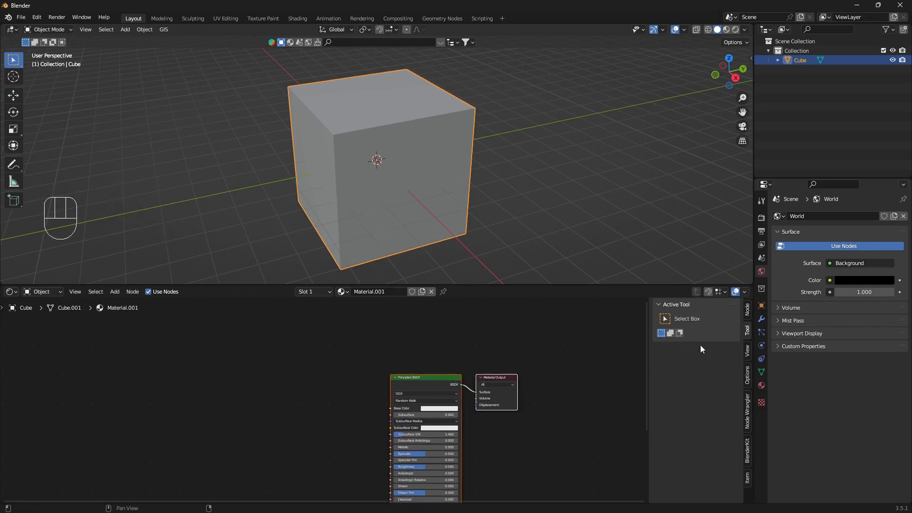
Set Material.001's blend mode to Alpha Blend and select the Principled BSDF node.
left_click(760, 386)
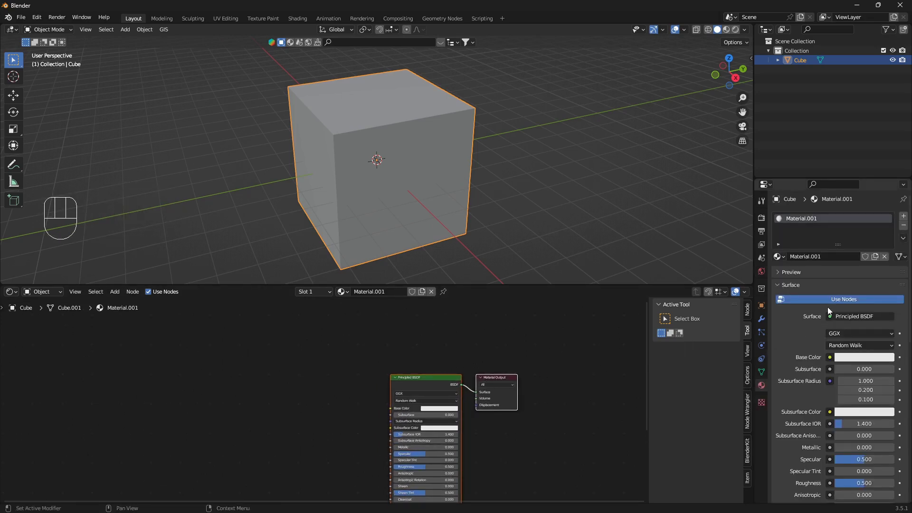
left_click_drag(910, 258, 909, 410)
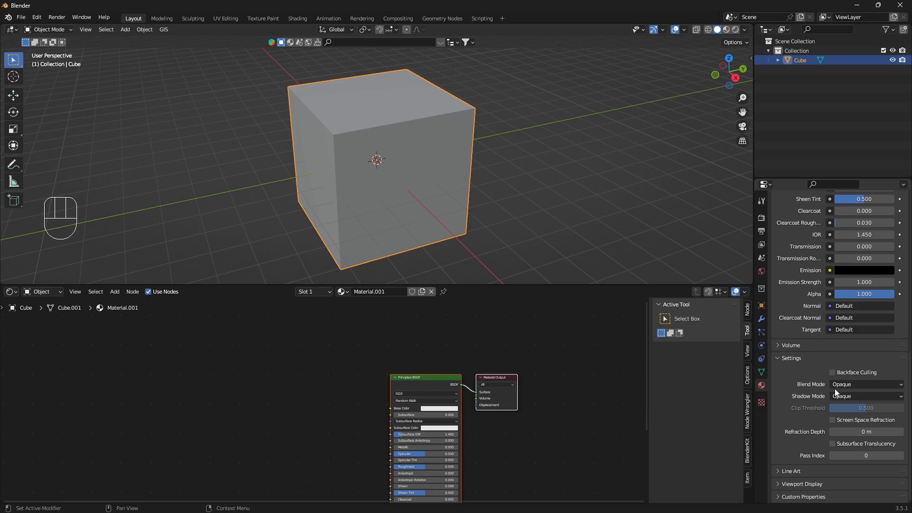
left_click(882, 382)
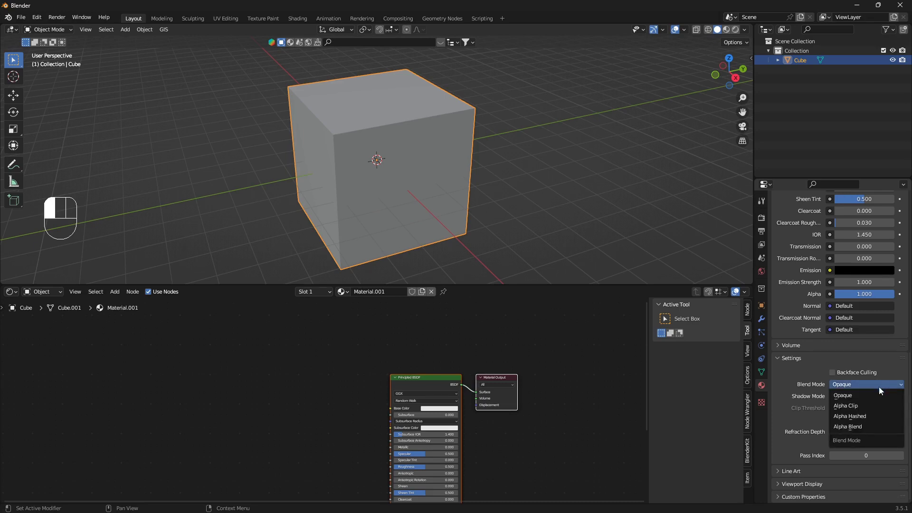
left_click(858, 427)
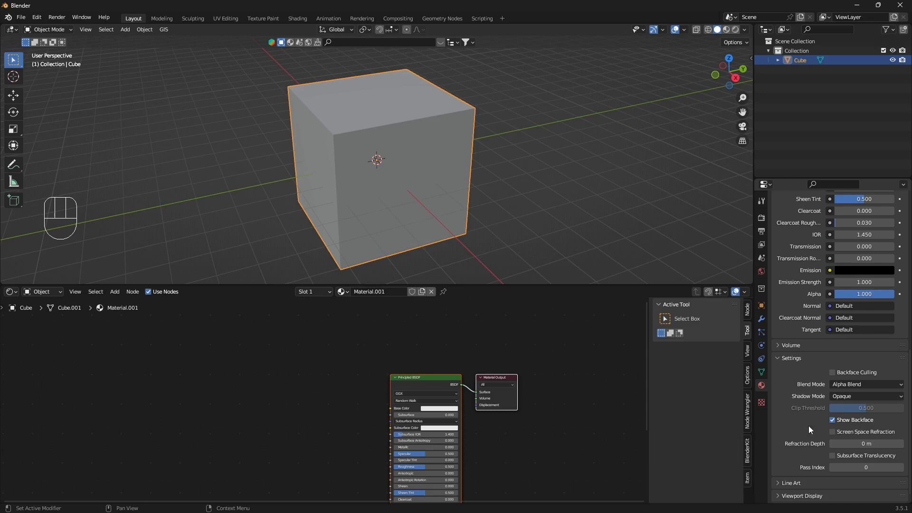
scroll(469, 384, "up", 4)
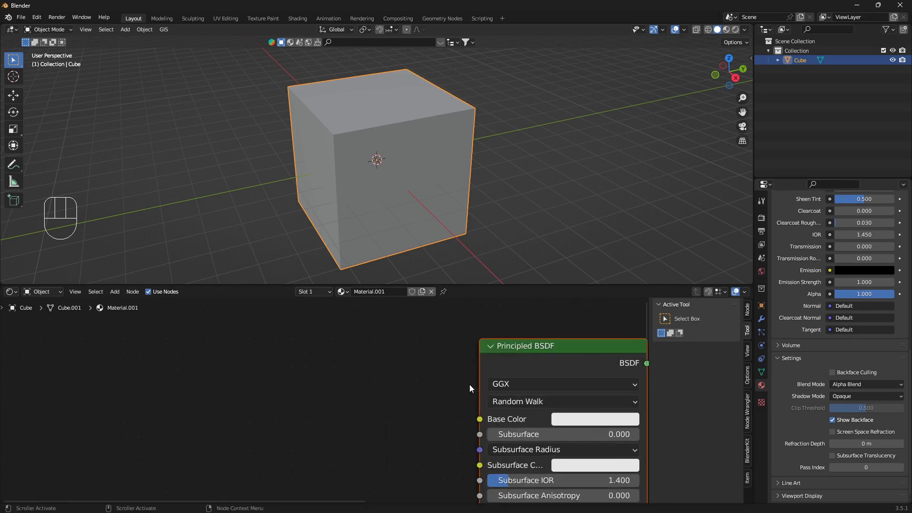
scroll(460, 378, "down", 1)
scroll(459, 378, "up", 4, "shift")
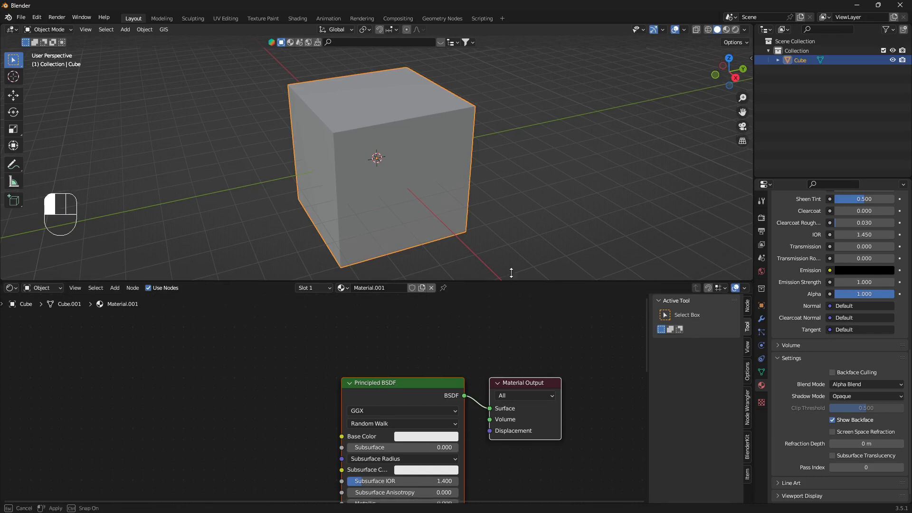
left_click_drag(507, 290, 474, 238)
middle_click_drag(465, 335, 493, 305, "shift")
left_click(429, 332)
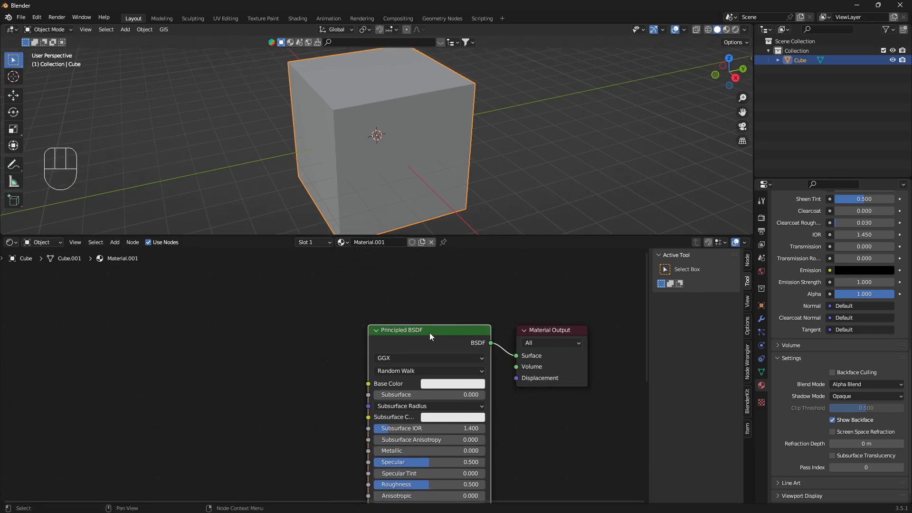
Replace the Principled BSDF with a Mix Shader connected to the output's Surface.
key("x")
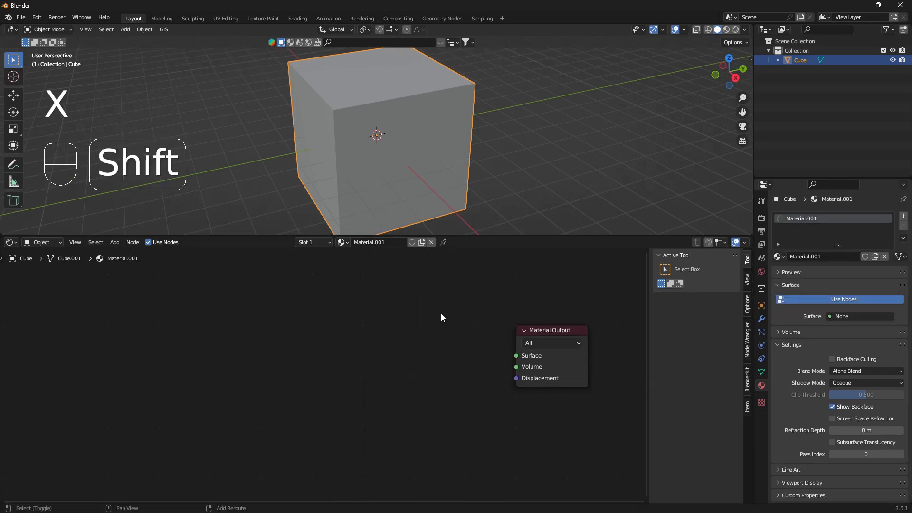
key("shift+a")
left_click(440, 313)
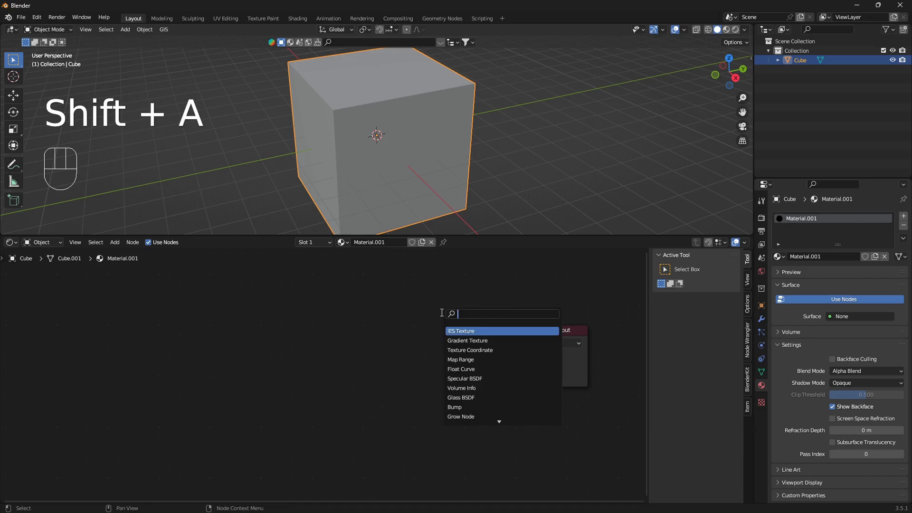
type("mi")
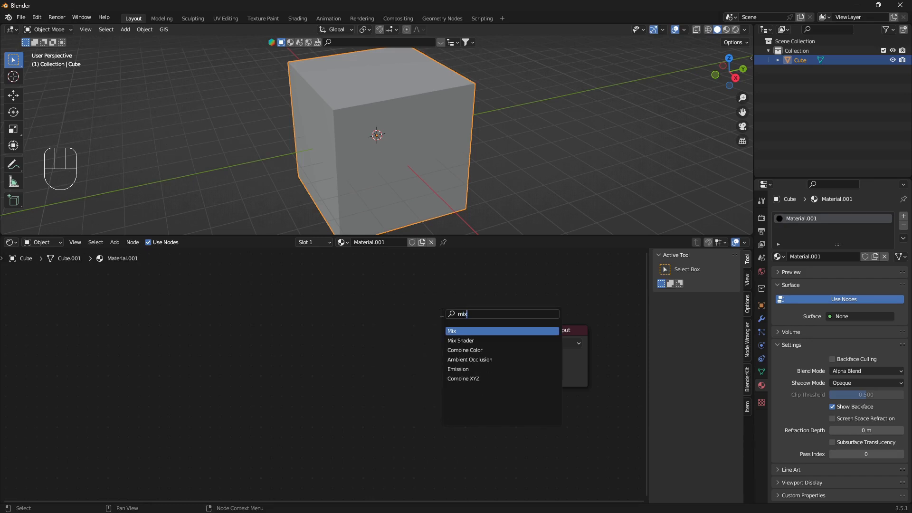
type("x")
left_click(460, 341)
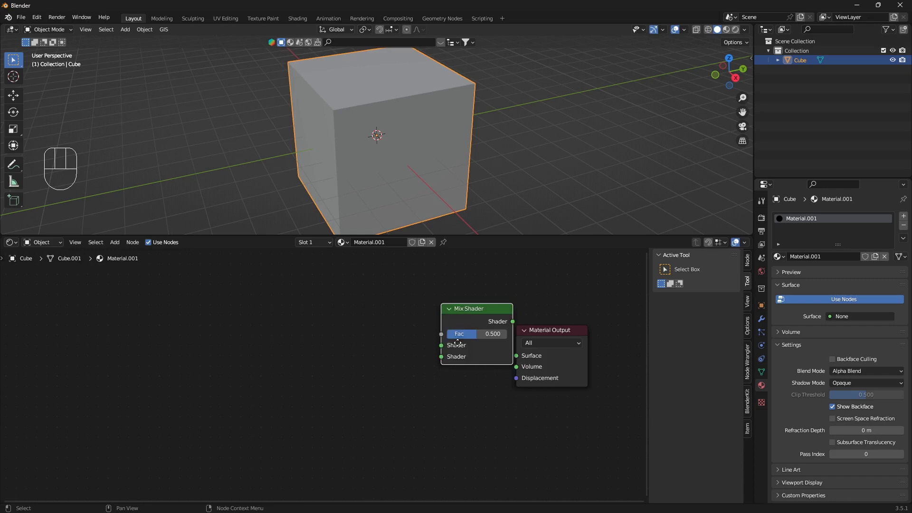
left_click(389, 366)
left_click_drag(441, 352, 518, 356)
middle_click_drag(521, 354, 443, 328, "ctrl")
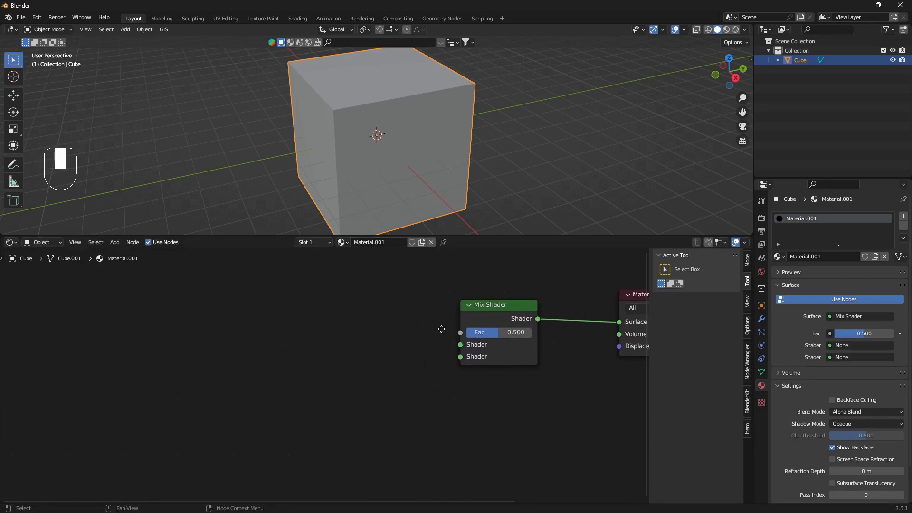
Add a Transparent BSDF and an Emission node beside the Mix Shader.
key("shift+a")
left_click(410, 320)
type("tr")
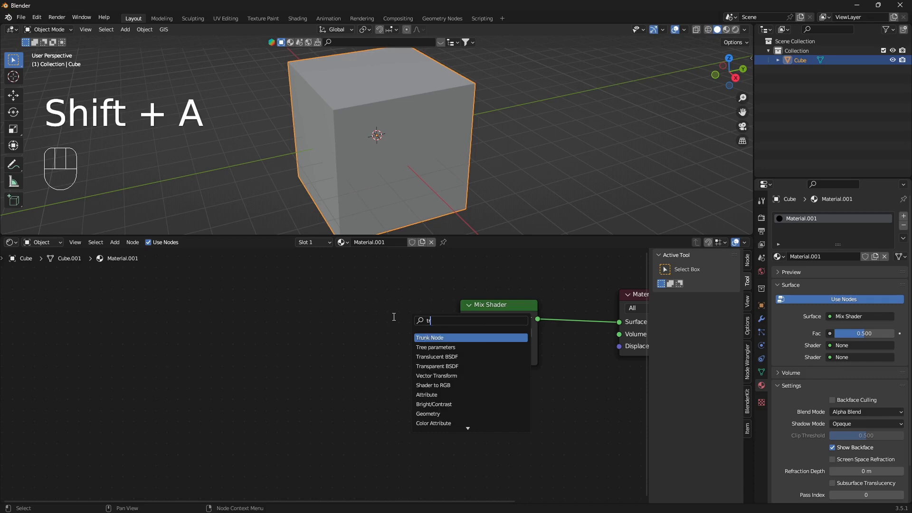
type("ans")
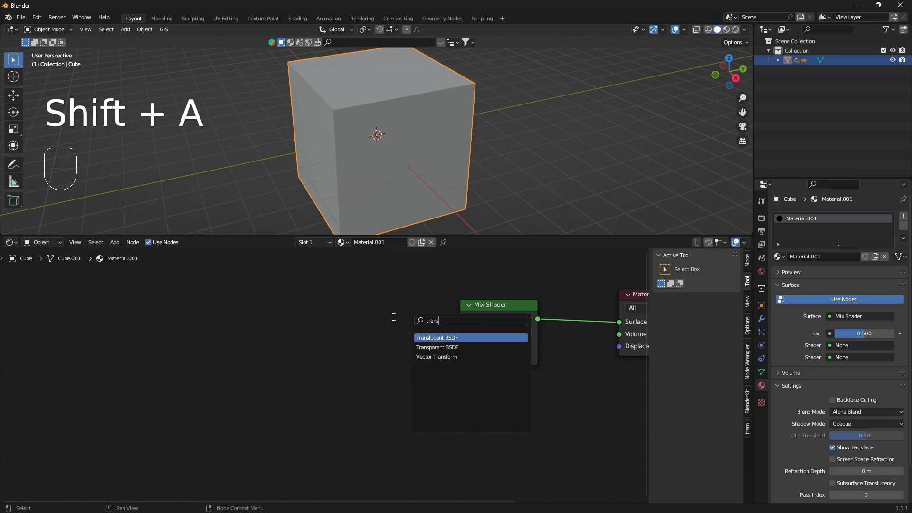
left_click(444, 346)
left_click(380, 389)
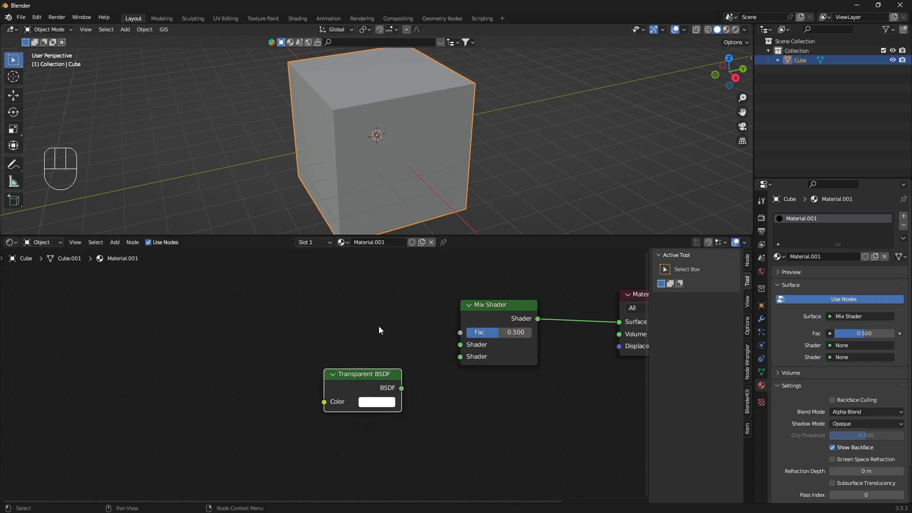
middle_click_drag(378, 325, 422, 351)
key("shift+a")
left_click(417, 329)
type("em")
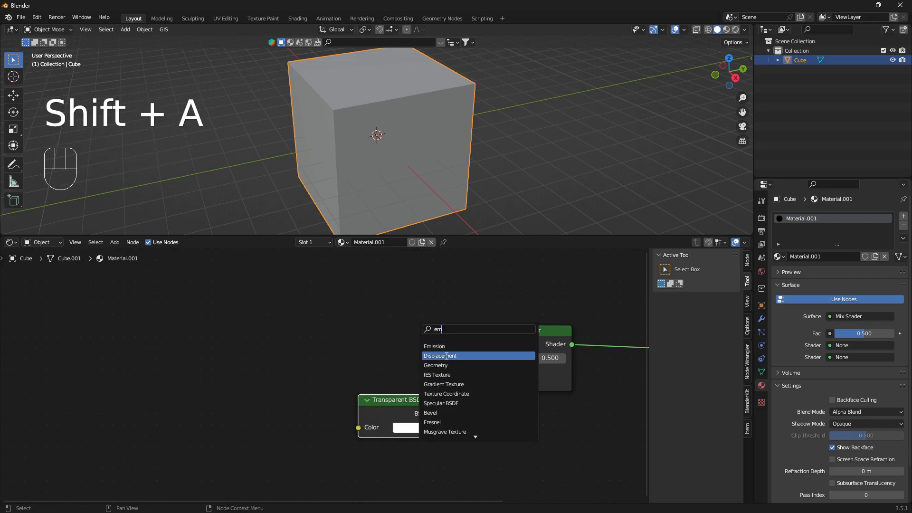
key("Return")
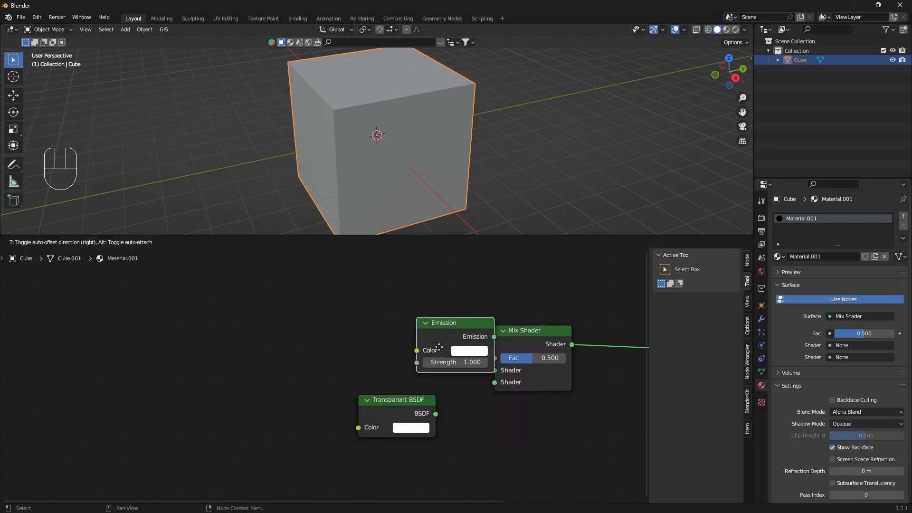
left_click(259, 375)
Add a ColorRamp and wire Transparent BSDF, Emission and ColorRamp Color into the Mix Shader.
key("shift+a")
left_click(396, 287)
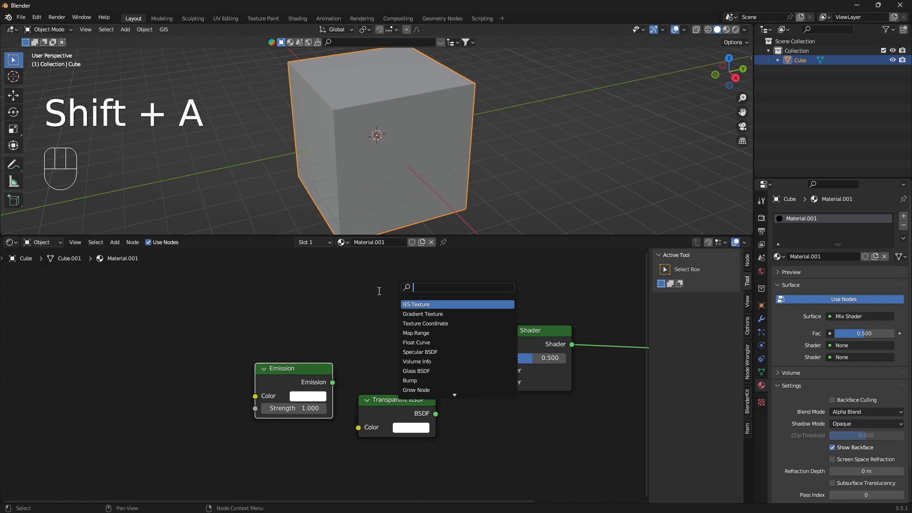
type("color")
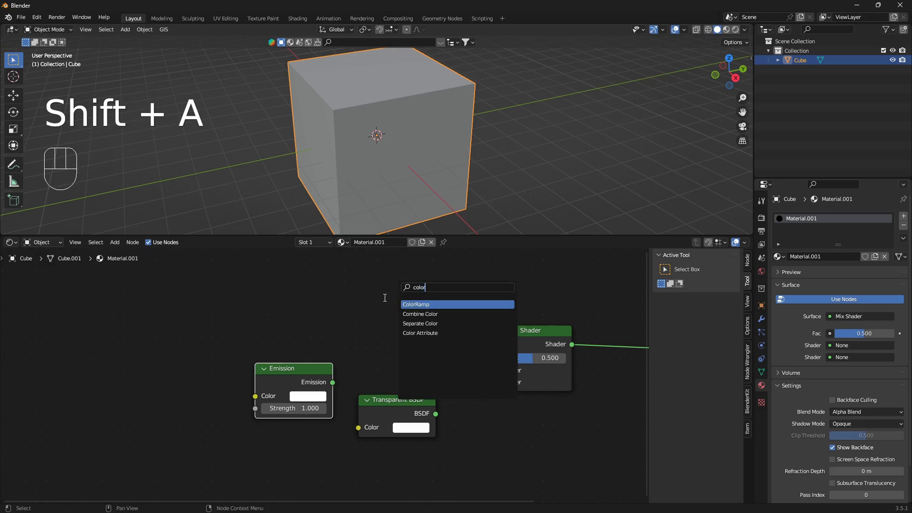
key("Return")
left_click(411, 355)
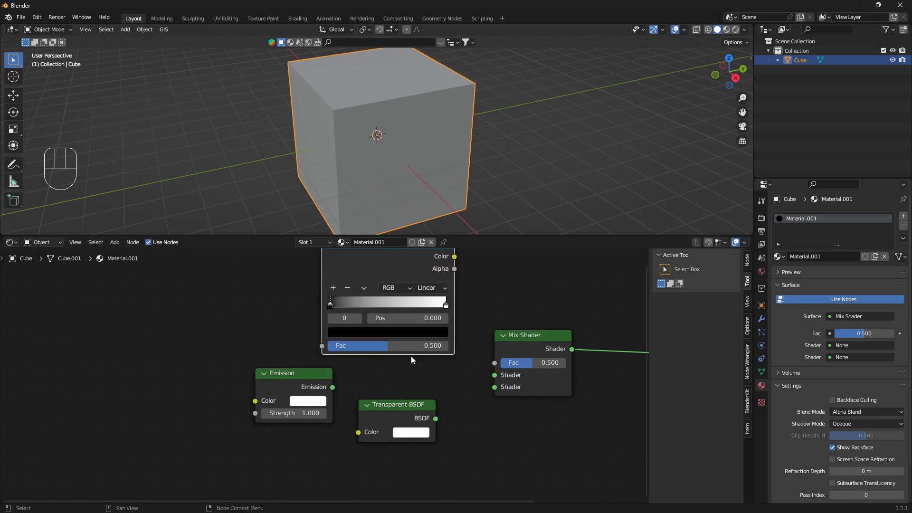
scroll(426, 386, "down", 2)
left_click_drag(383, 416, 405, 429)
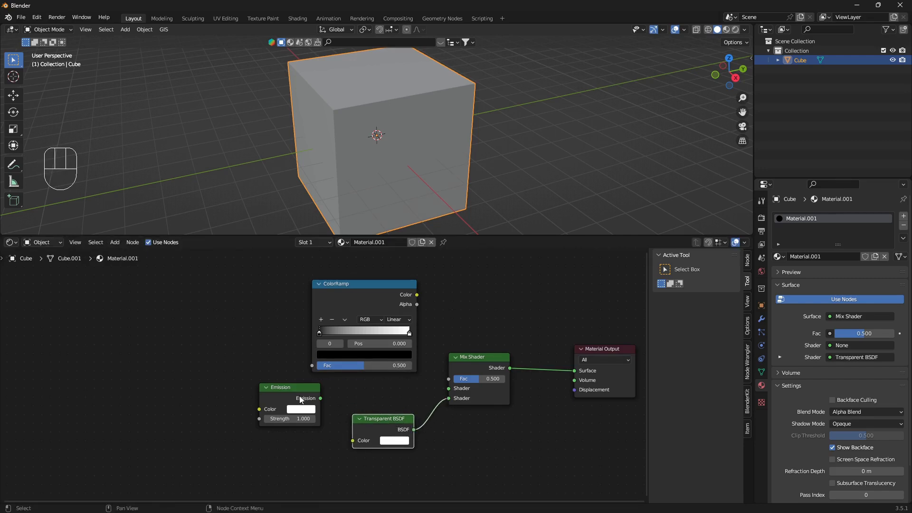
left_click_drag(300, 400, 307, 412)
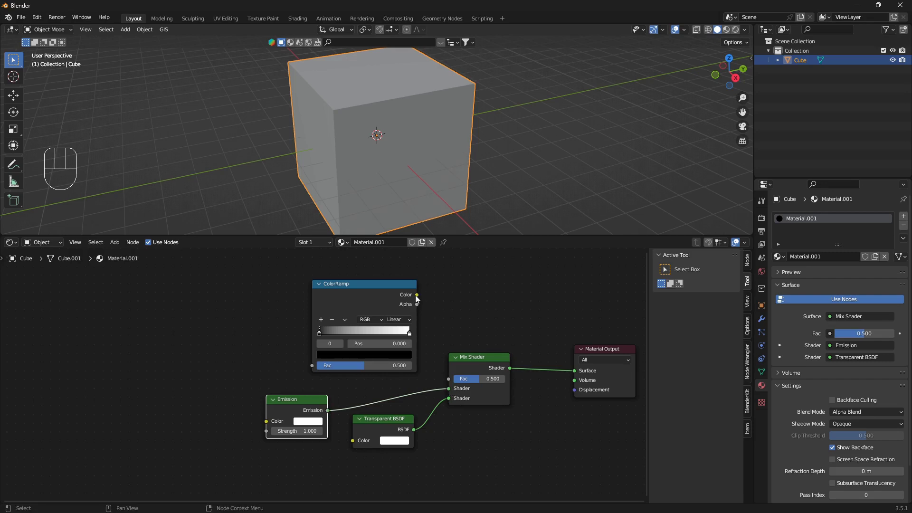
left_click_drag(417, 295, 432, 332)
left_click_drag(444, 373, 448, 378)
Search the node add menu for 'vor' to find the Voronoi texture.
middle_click_drag(235, 304, 361, 323)
key("shift+a")
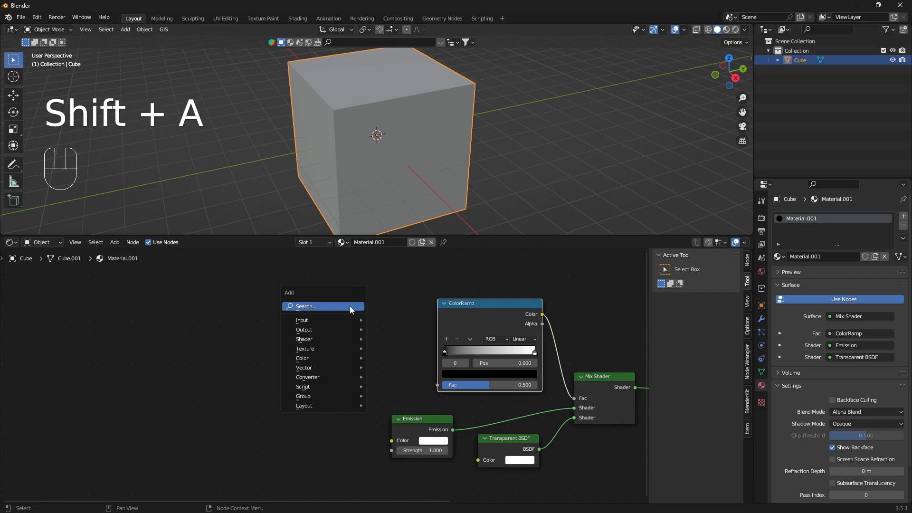
left_click(349, 306)
type("v")
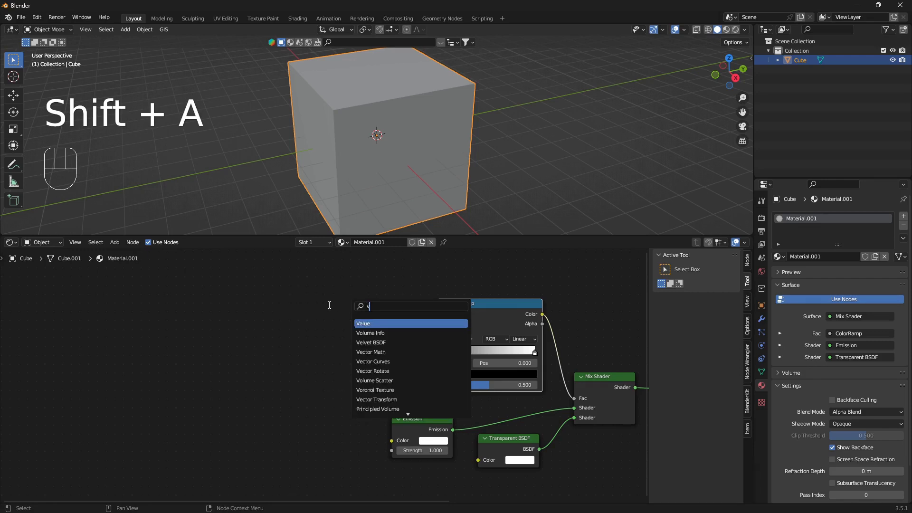
type("or")
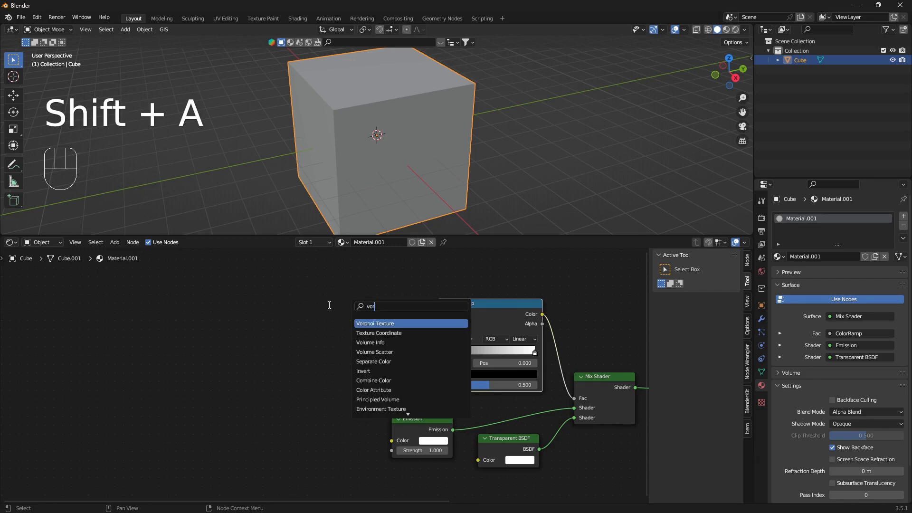
Place a Voronoi Texture node left of the ColorRamp.
left_click(373, 323)
left_click(315, 342)
middle_click_drag(224, 325, 295, 311)
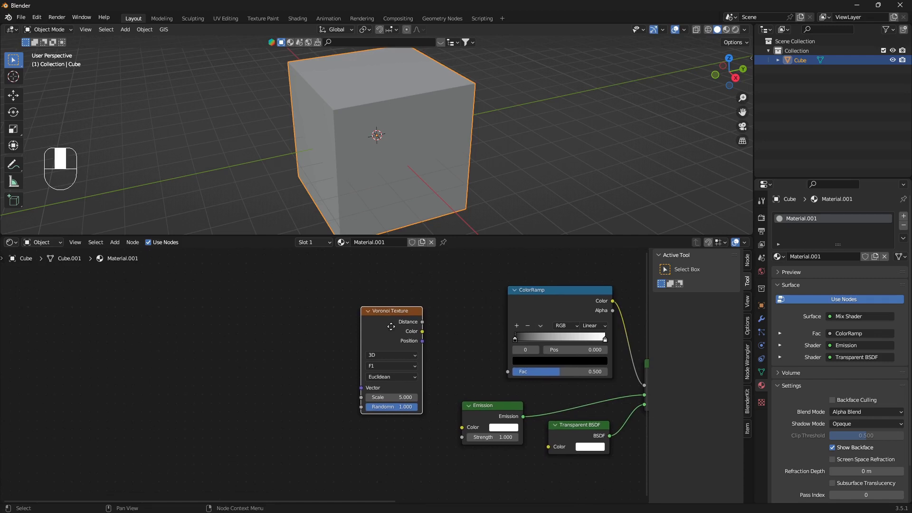
Add a Musgrave Texture node and set its dimensions to 4D.
key("shift+a")
left_click(292, 310)
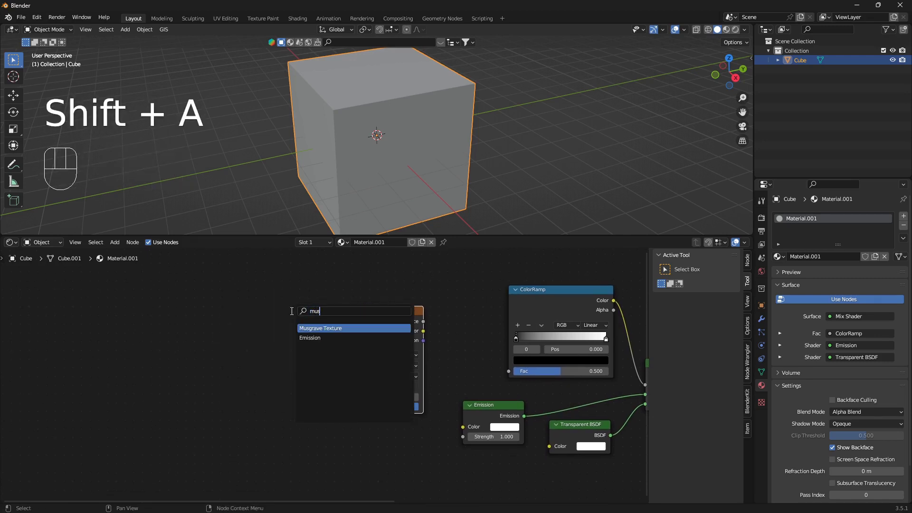
type("mus")
left_click(342, 328)
left_click(301, 383)
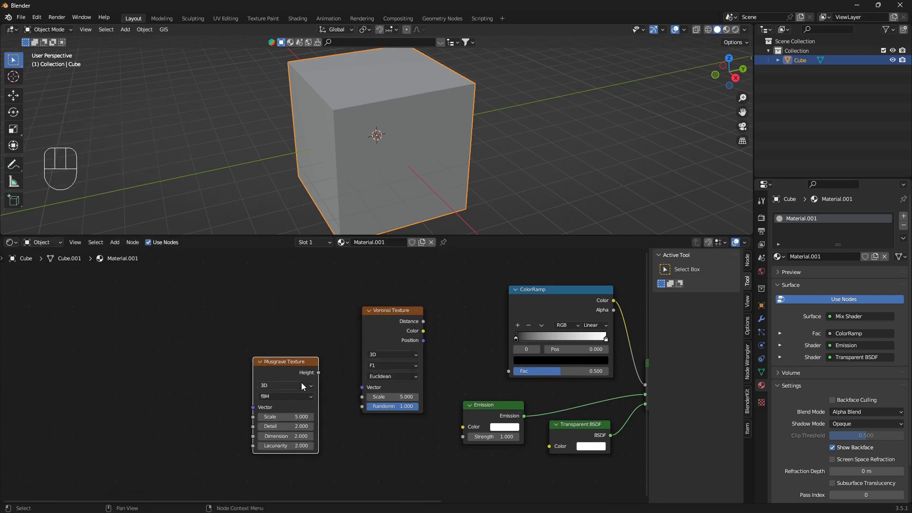
scroll(303, 389, "up", 3)
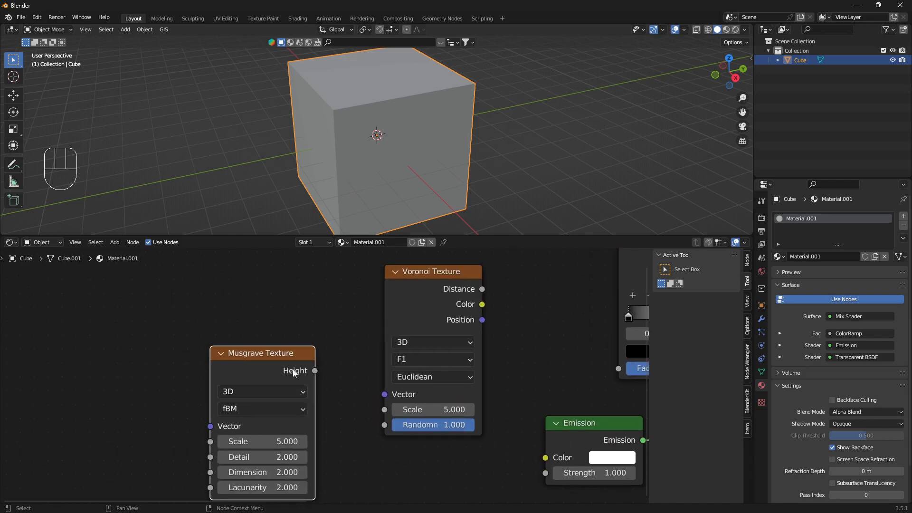
middle_click_drag(241, 401, 278, 378)
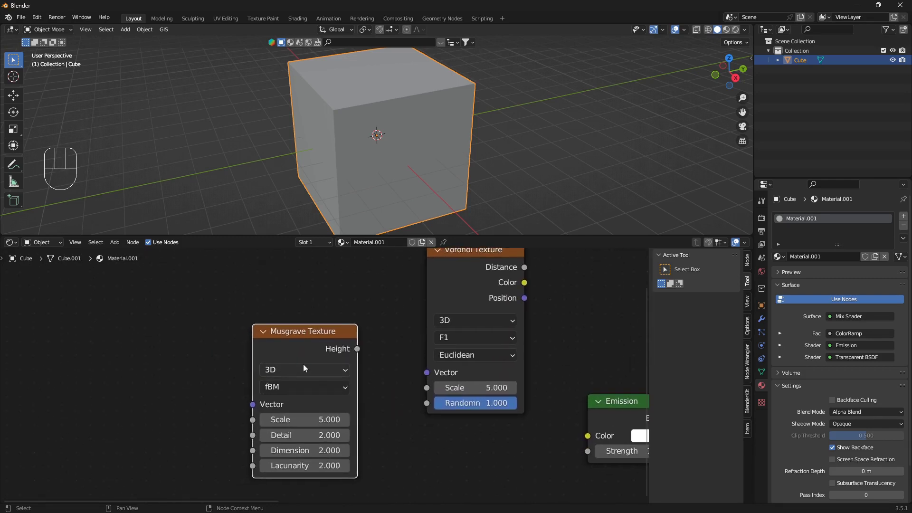
left_click(329, 370)
left_click(301, 426)
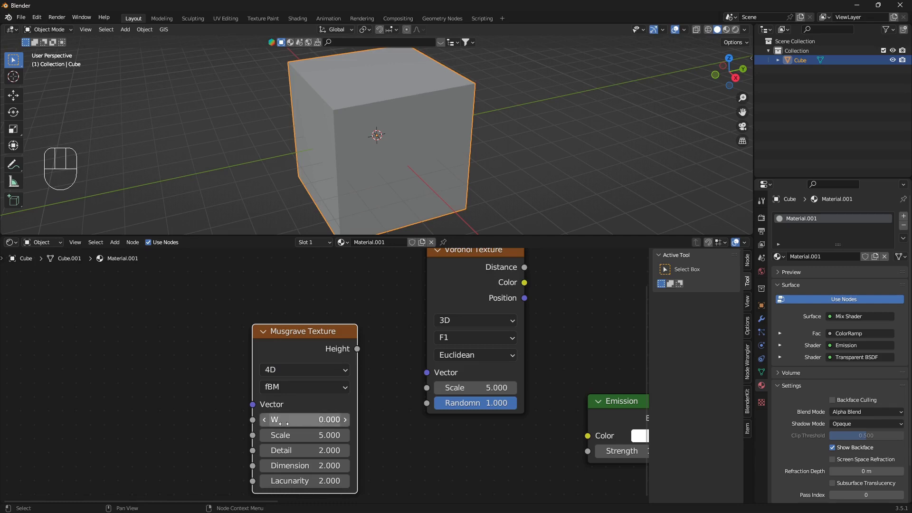
scroll(393, 369, "down", 1)
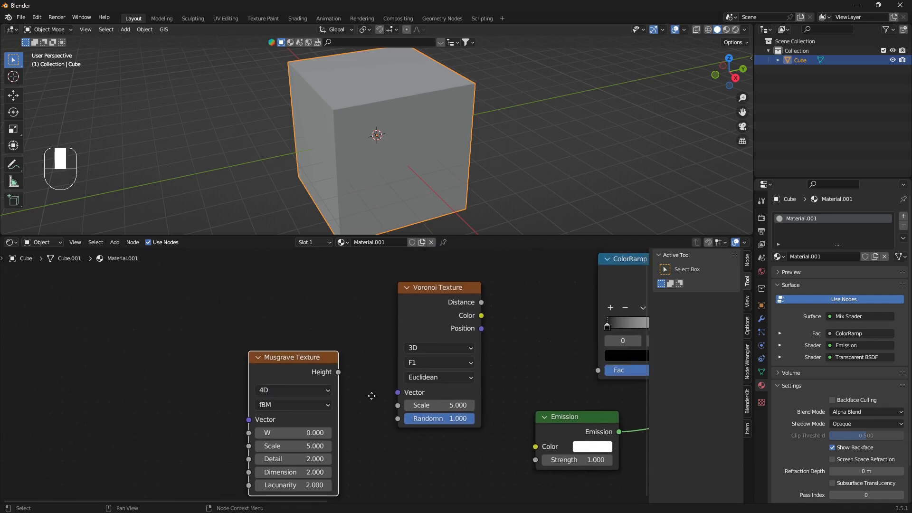
Connect Musgrave Height to Voronoi Vector and Voronoi Distance to ColorRamp Fac.
middle_click_drag(342, 374, 312, 391)
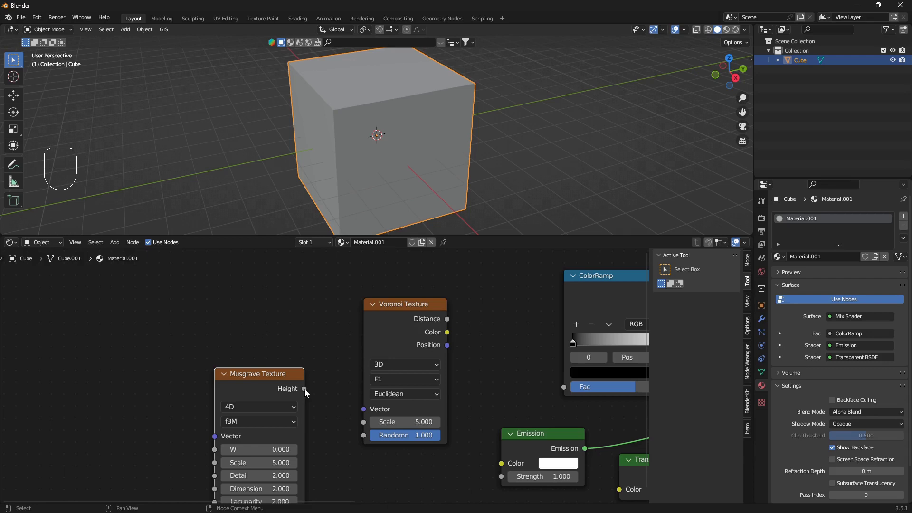
left_click_drag(304, 389, 323, 387)
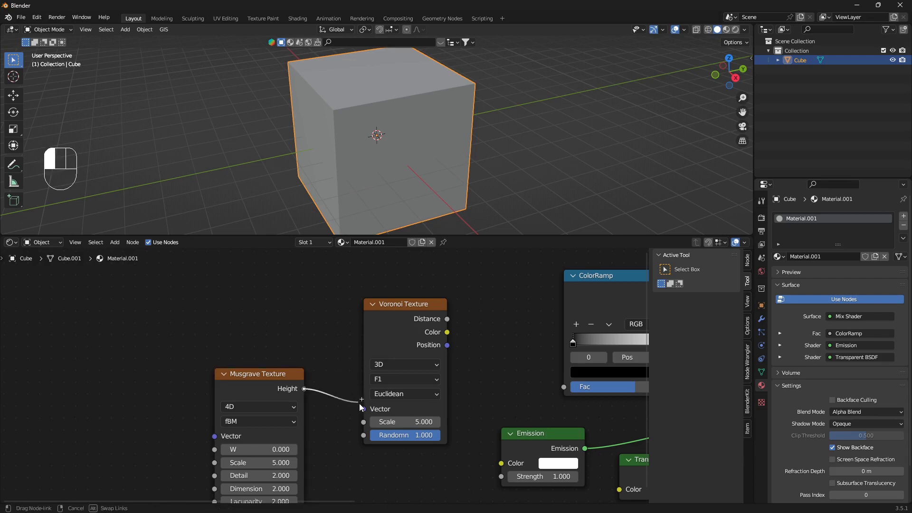
middle_click_drag(403, 369, 379, 372)
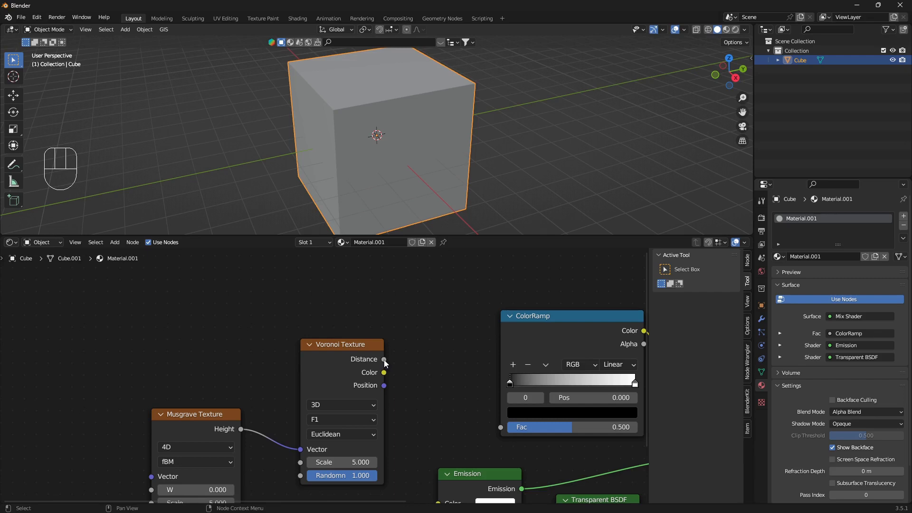
left_click_drag(500, 424, 499, 424)
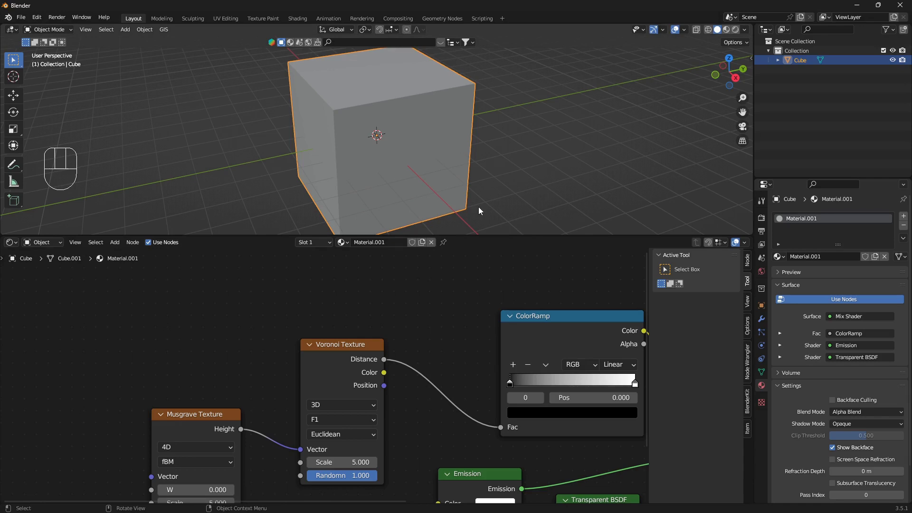
Preview the cube from the front in Rendered viewport shading.
left_click_drag(495, 236, 495, 310)
middle_click_drag(495, 296, 450, 168)
left_click(735, 31)
scroll(475, 190, "up", 5)
scroll(454, 358, "down", 1)
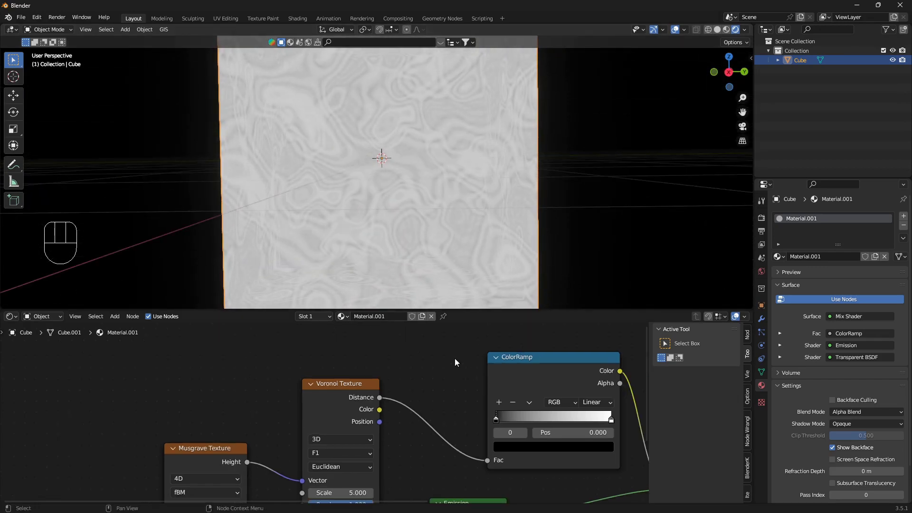
Move the ColorRamp white stop to Pos 0.418 so only white streaks remain.
middle_click_drag(455, 357, 434, 324)
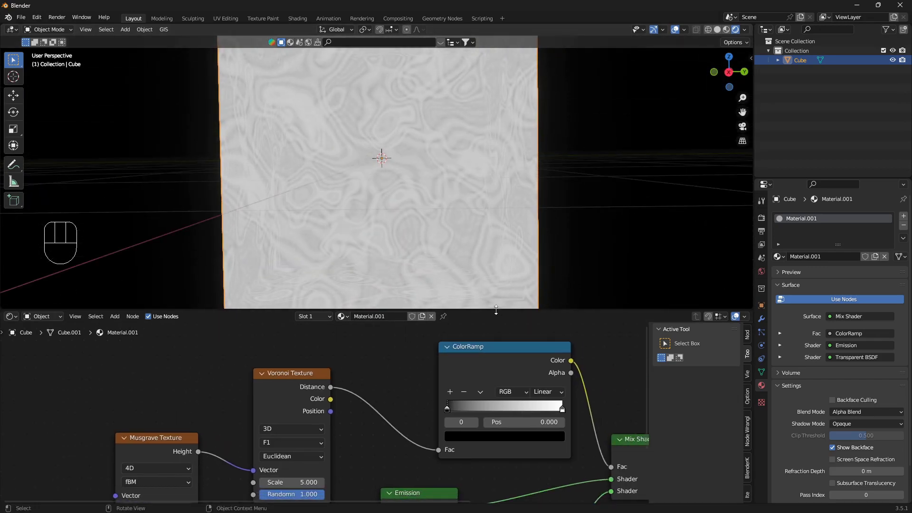
left_click_drag(496, 310, 495, 319)
middle_click_drag(508, 379, 478, 382)
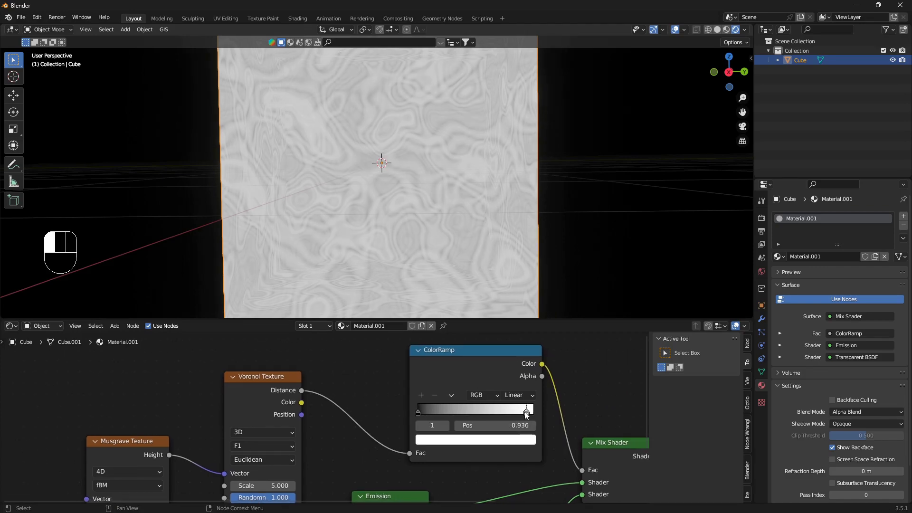
left_click_drag(526, 414, 465, 412)
middle_click_drag(353, 439, 360, 344)
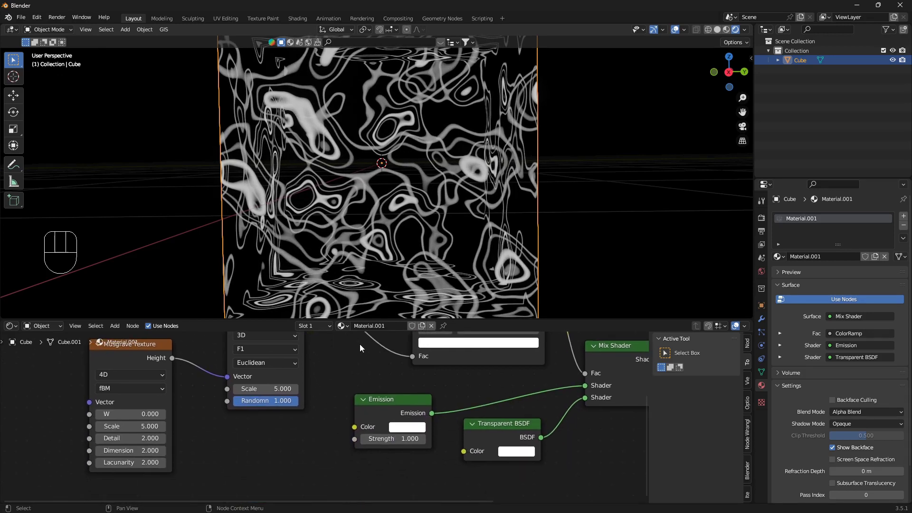
Make the Emission colour orange and set its strength to 10.
left_click(409, 429)
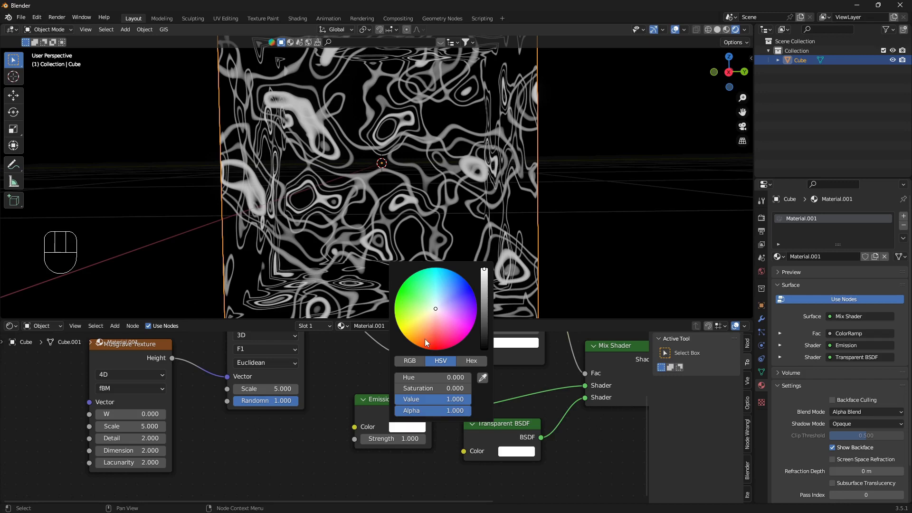
left_click_drag(427, 337, 430, 338)
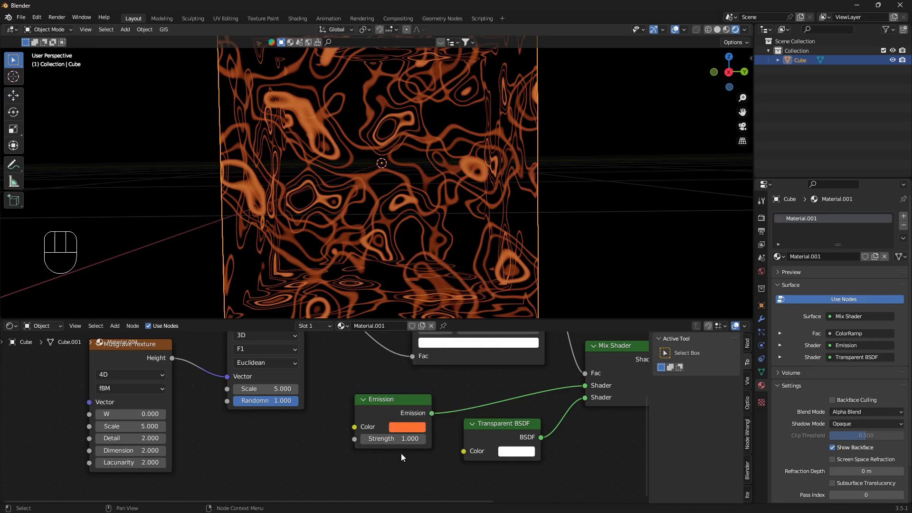
middle_click_drag(403, 454, 408, 461)
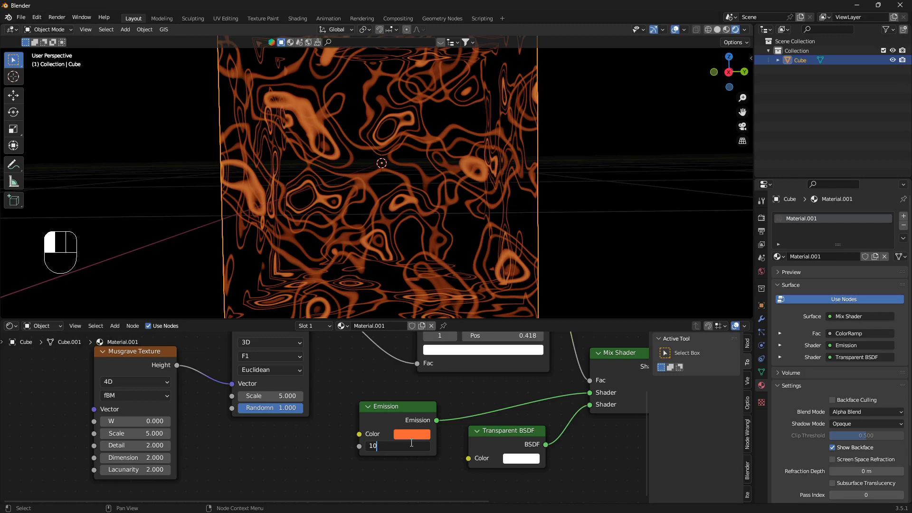
key("Return")
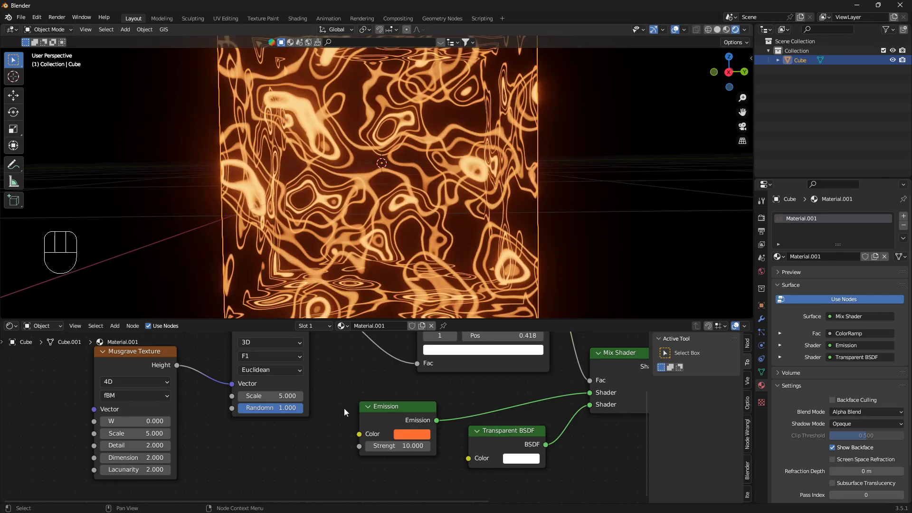
scroll(352, 399, "down", 2)
Raise the Voronoi Texture scale from 5.4 up to 7.2.
middle_click_drag(361, 385, 365, 454)
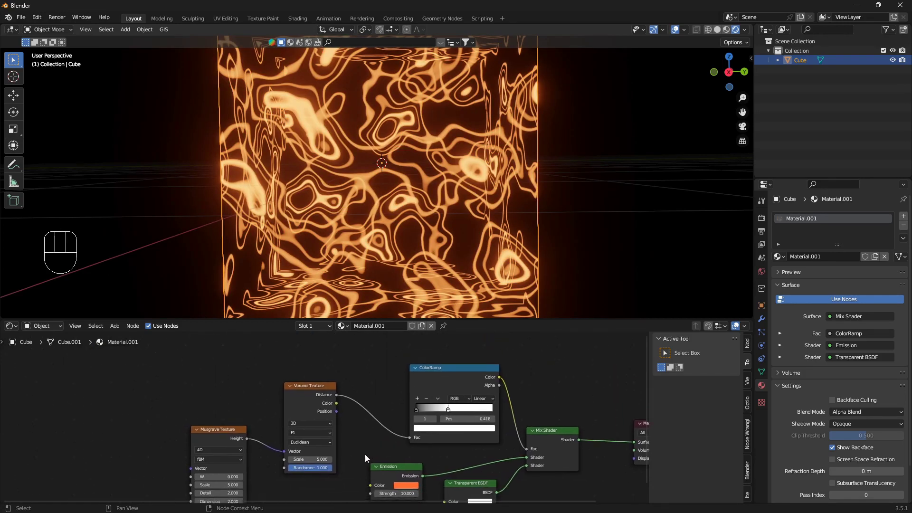
scroll(361, 453, "up", 3)
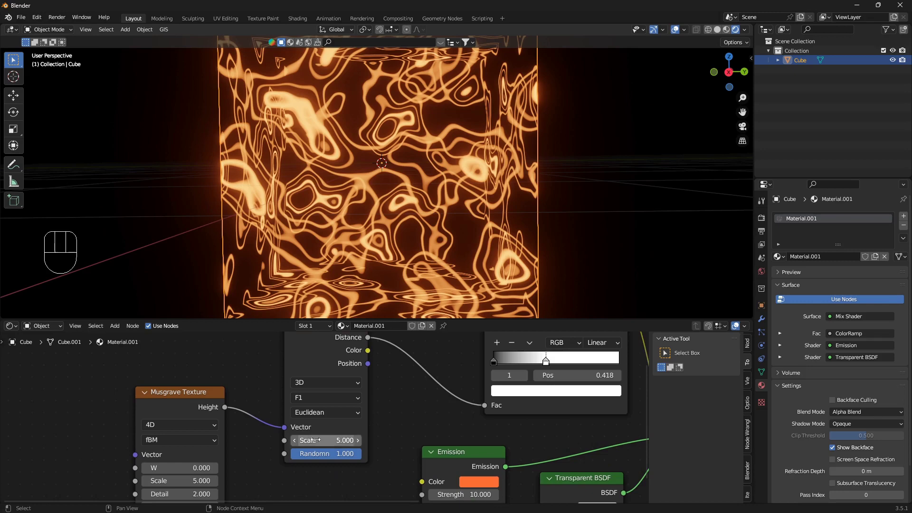
left_click_drag(315, 440, 333, 440)
middle_click_drag(371, 432, 369, 459)
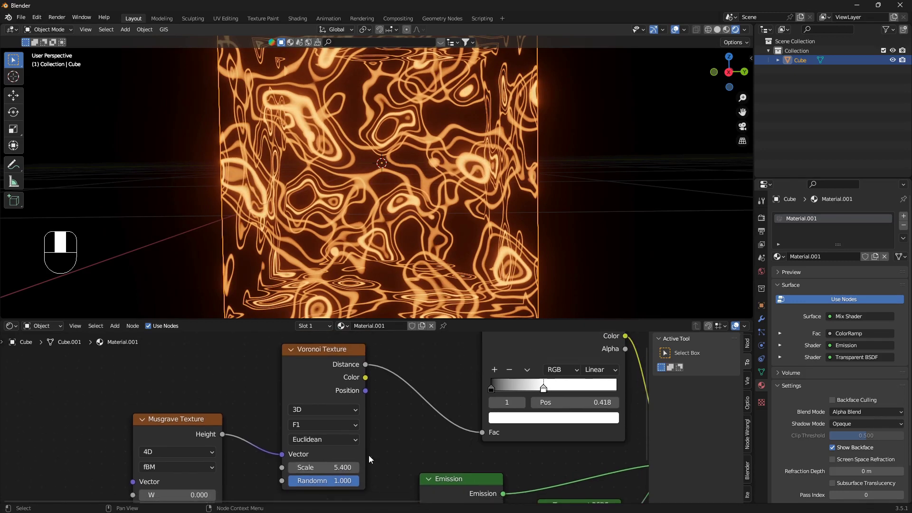
mouse_move(323, 467)
left_mouse_down()
mouse_move(398, 467)
mouse_move(331, 468)
left_mouse_up()
middle_click_drag(237, 494, 394, 413)
scroll(392, 425, "up", 2)
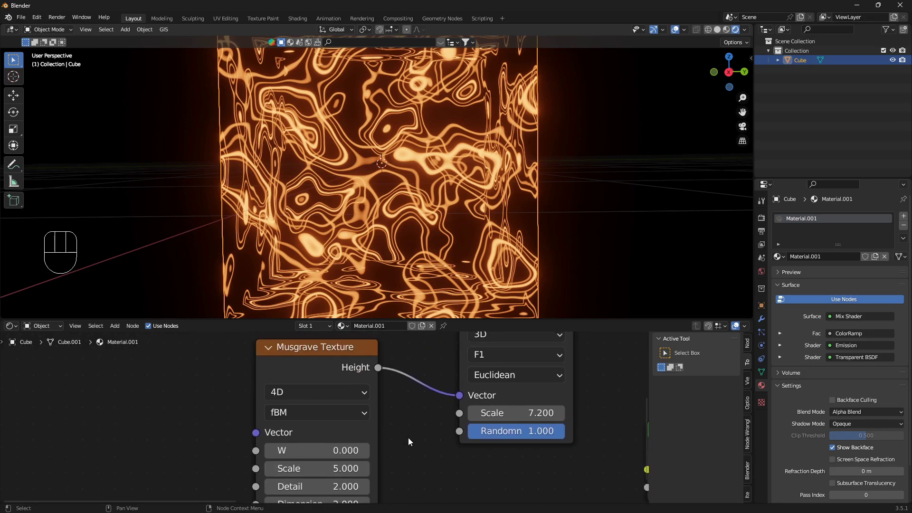
Enter the driver expression #frame/500 in the Musgrave W field.
left_click(339, 450)
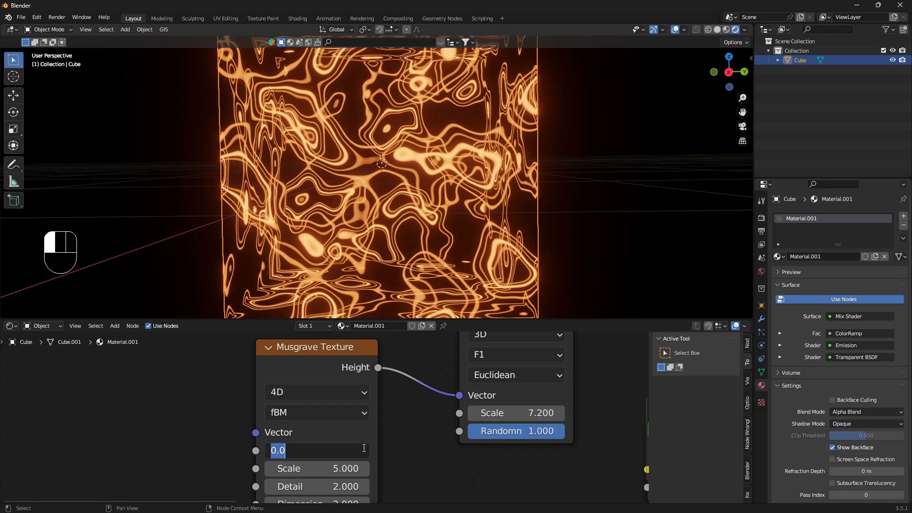
key("shift")
type("#frame/5")
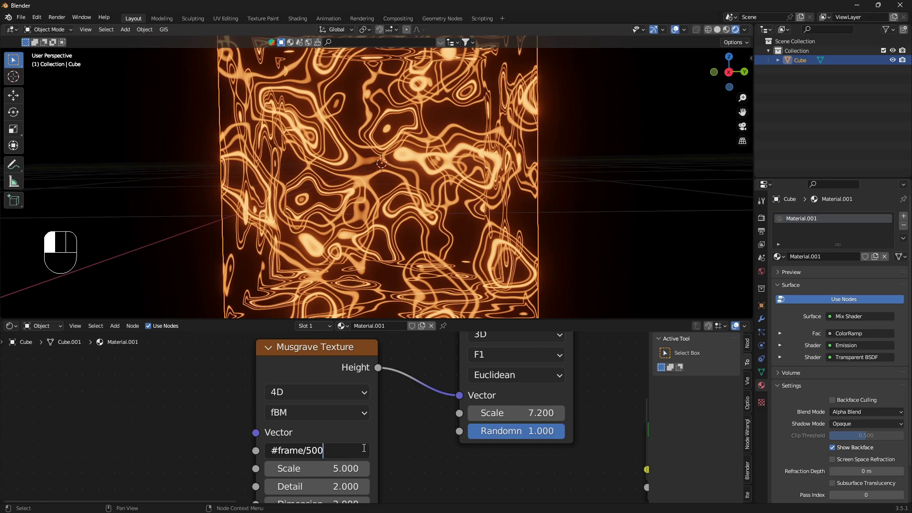
key("Return")
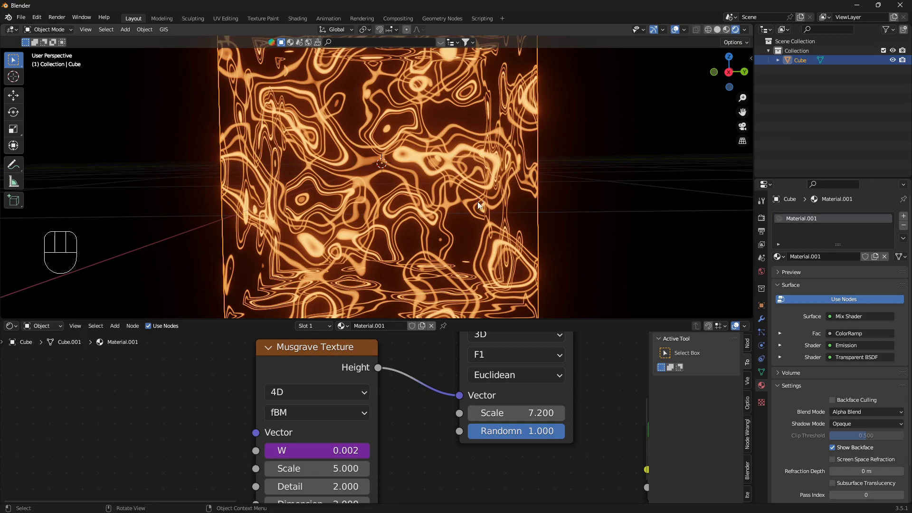
Play the animation and slide the cube's ColorRamp white stop to Pos 0.236 for thin outlines.
key("space")
left_click_drag(553, 319, 555, 355)
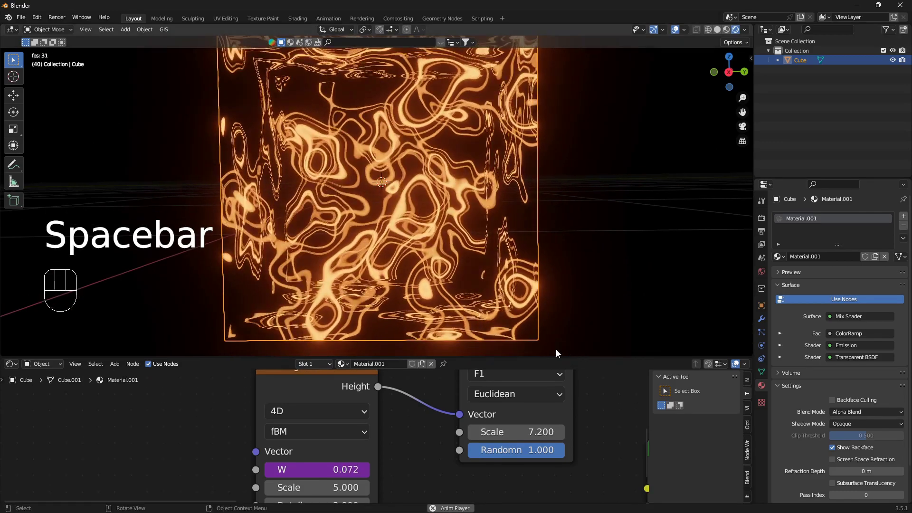
middle_click_drag(555, 348, 439, 269)
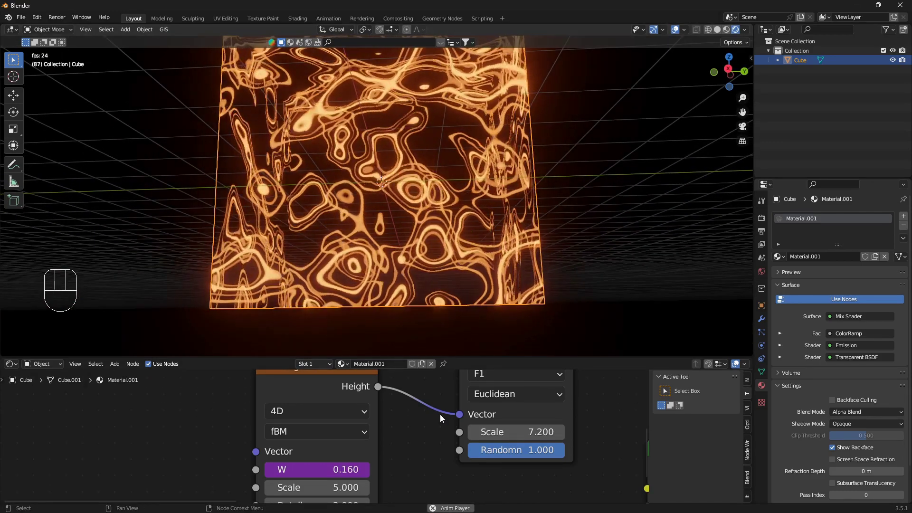
middle_click_drag(437, 414, 211, 380)
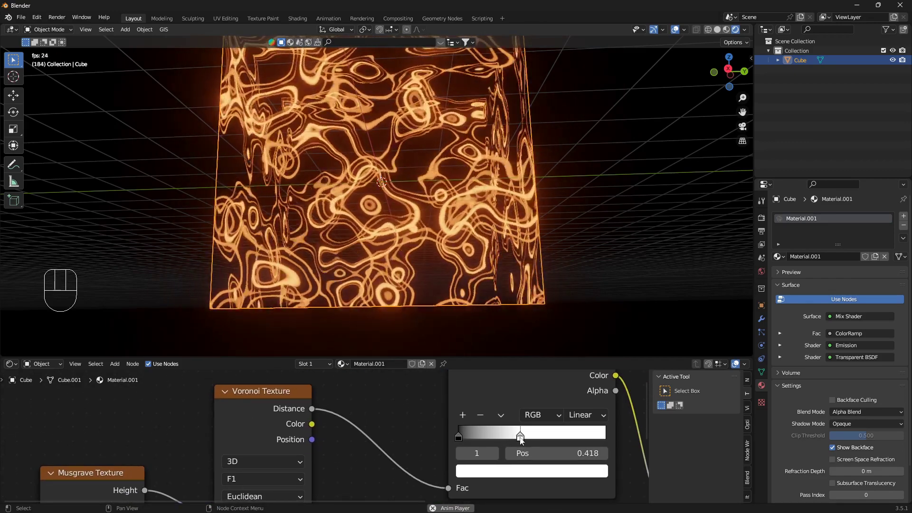
left_click_drag(520, 439, 492, 435)
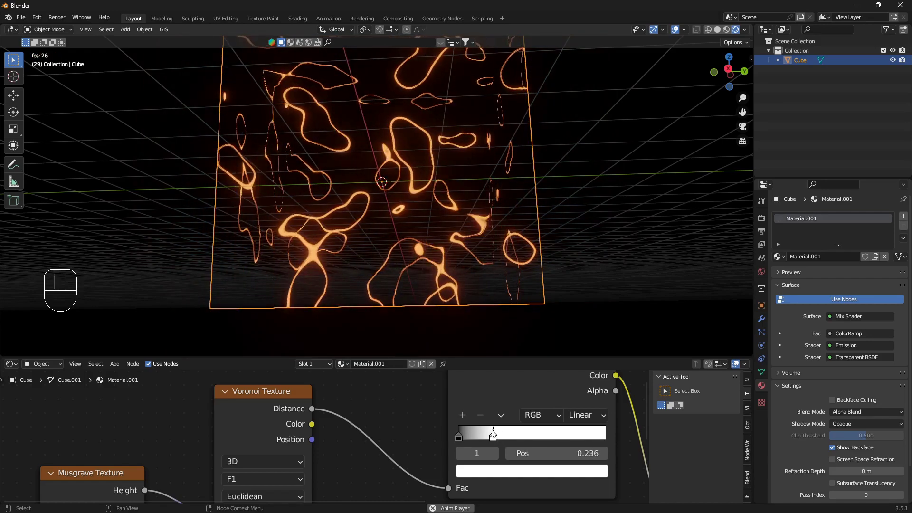
middle_click_drag(385, 218, 386, 185)
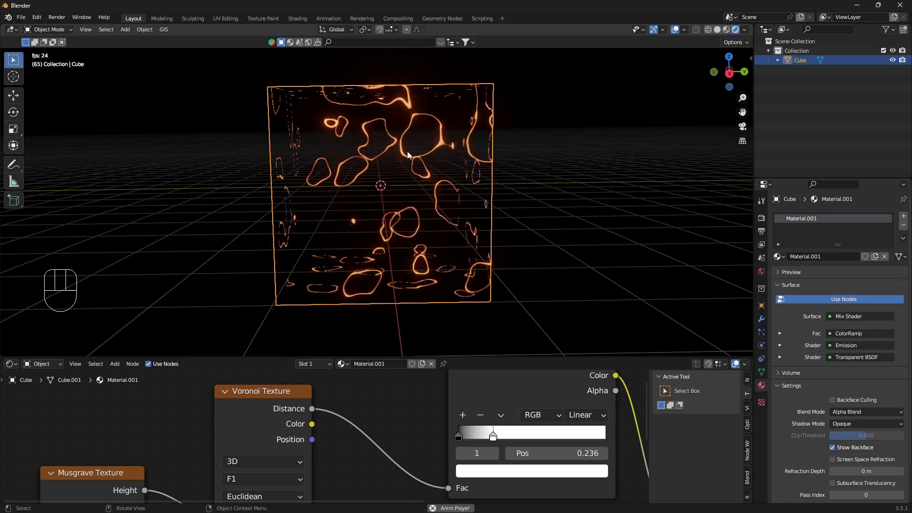
Add a UV sphere and place it to the left of the cube.
key("shift+a")
mouse_move(409, 155)
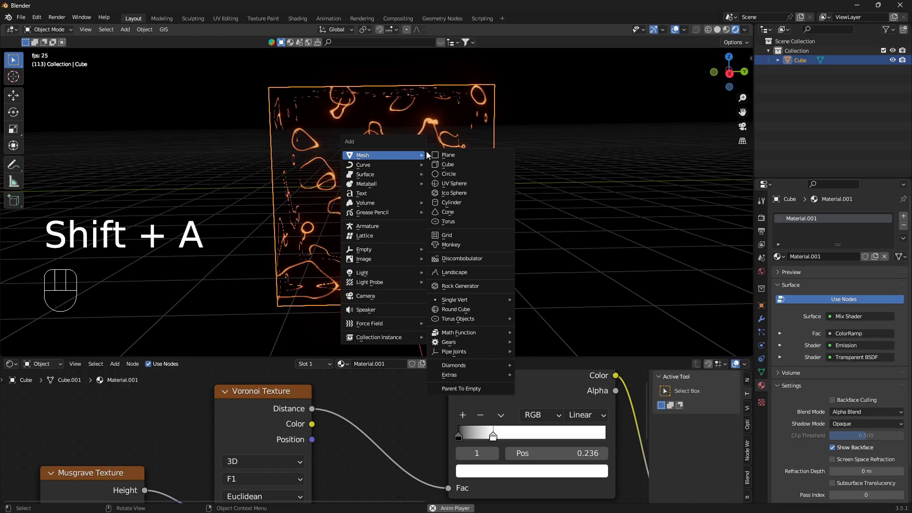
left_click(465, 182)
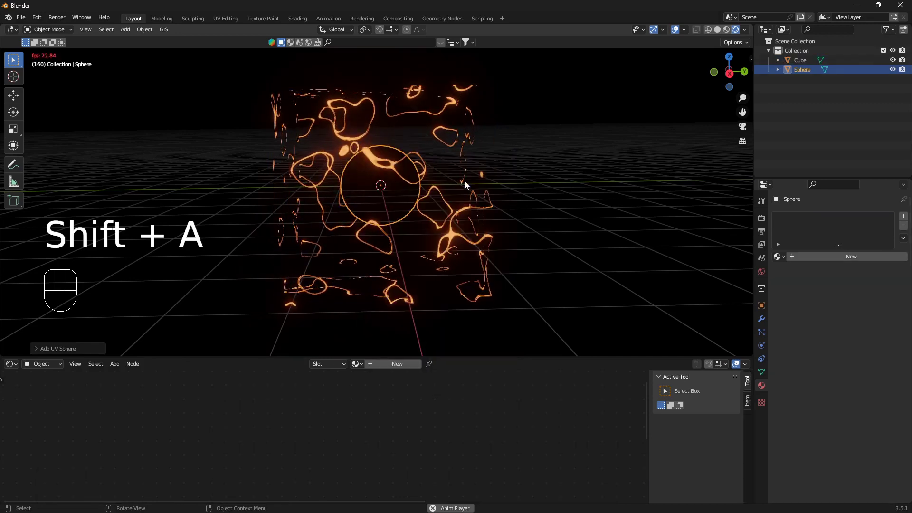
key("g")
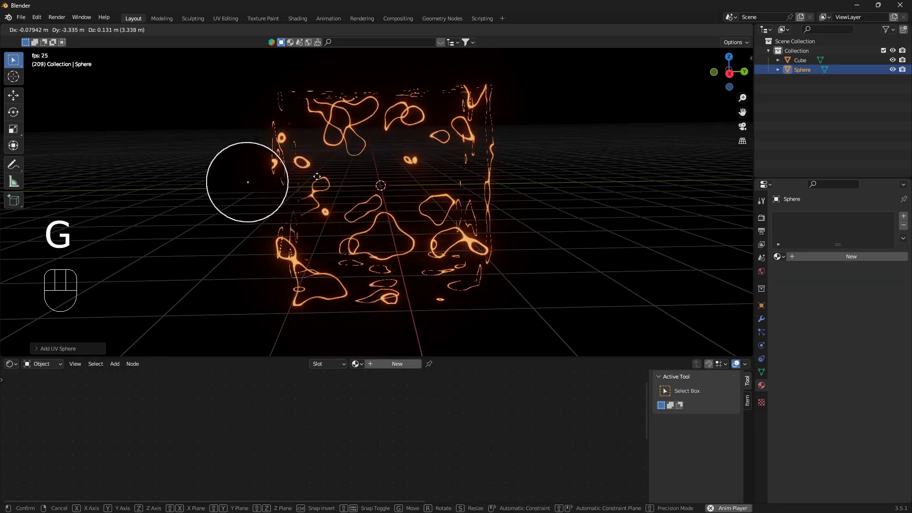
left_click(216, 177)
middle_click_drag(235, 173, 328, 180, "shift")
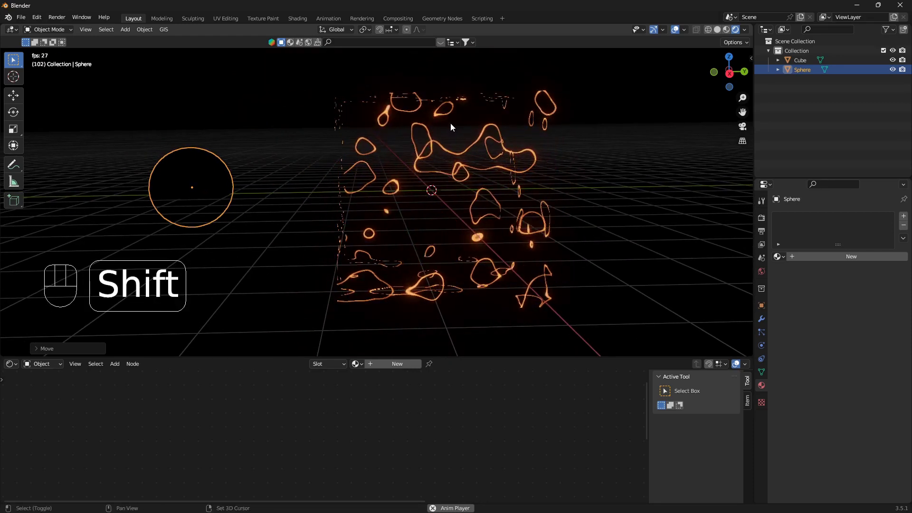
Link the cube's material to the sphere, then make the cube's copy single-user as Material.002.
left_click(452, 135, "shift")
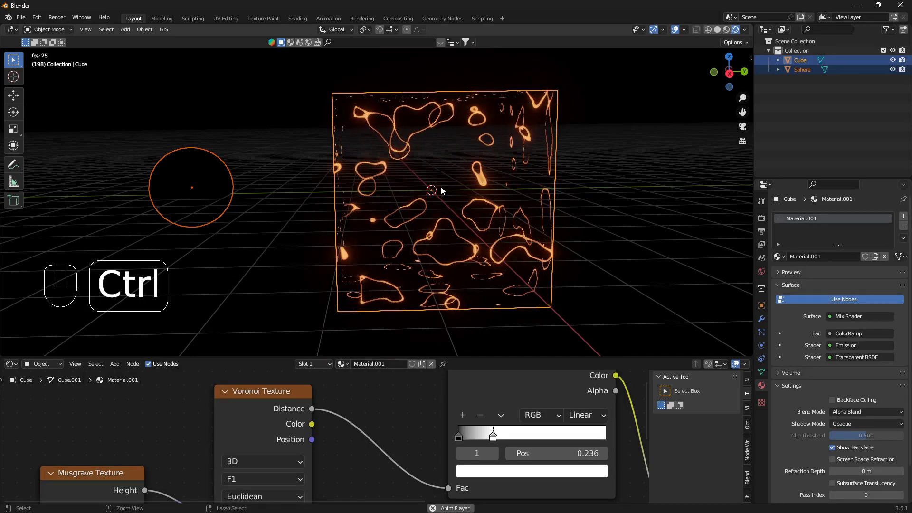
key("ctrl+l")
mouse_move(441, 188)
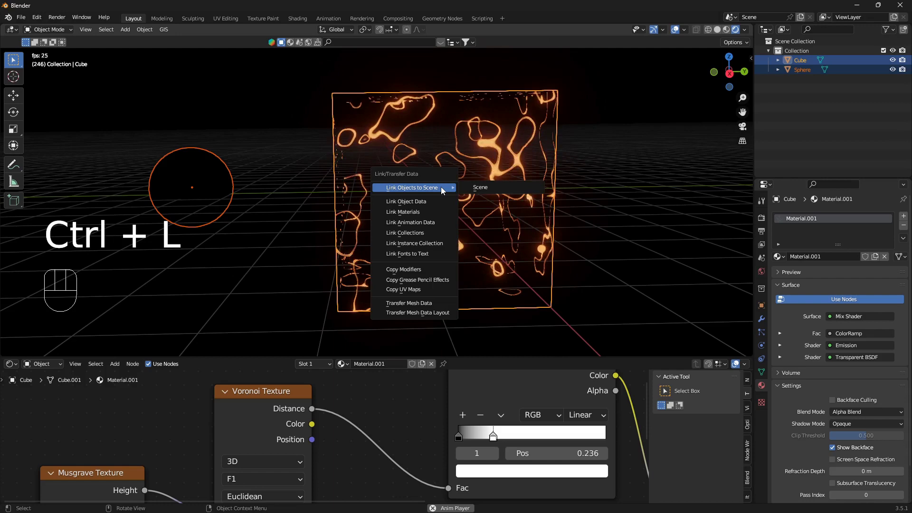
left_click(419, 212)
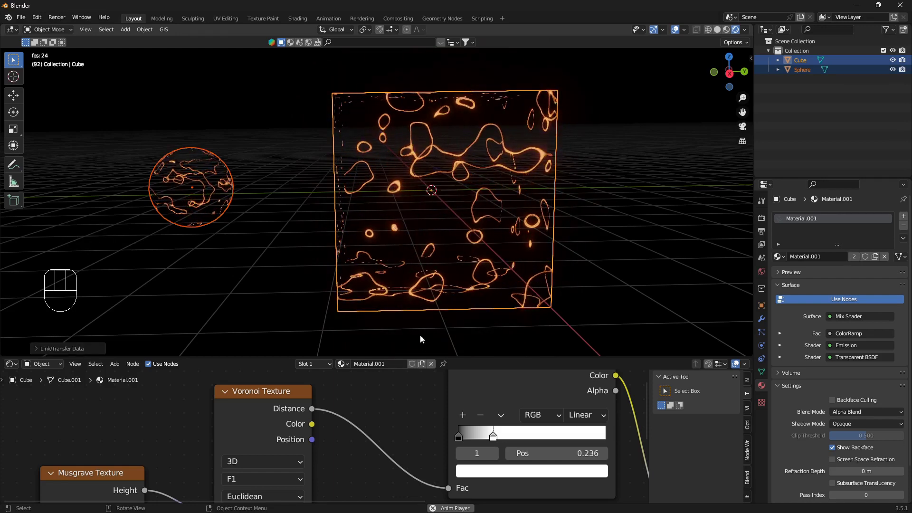
left_click(428, 364)
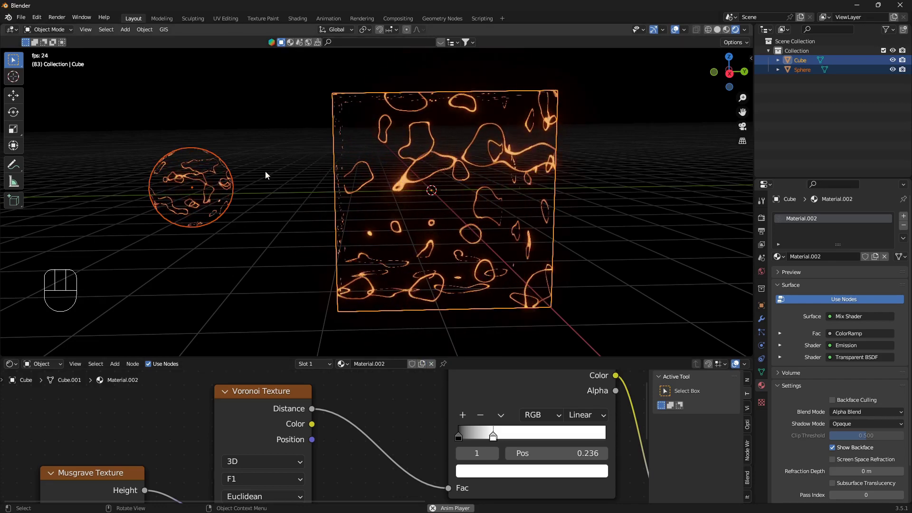
Select the sphere alone and move it into the centre of the cube.
left_click(234, 183)
key("g")
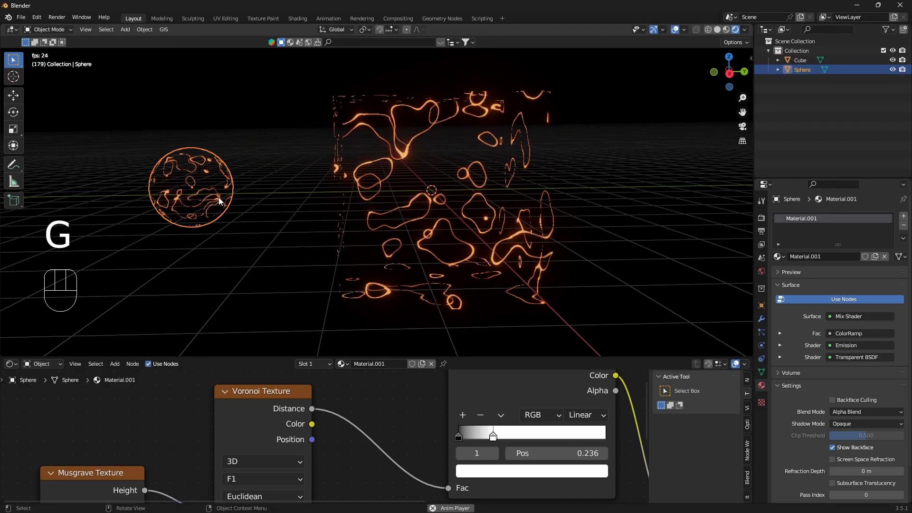
key("g")
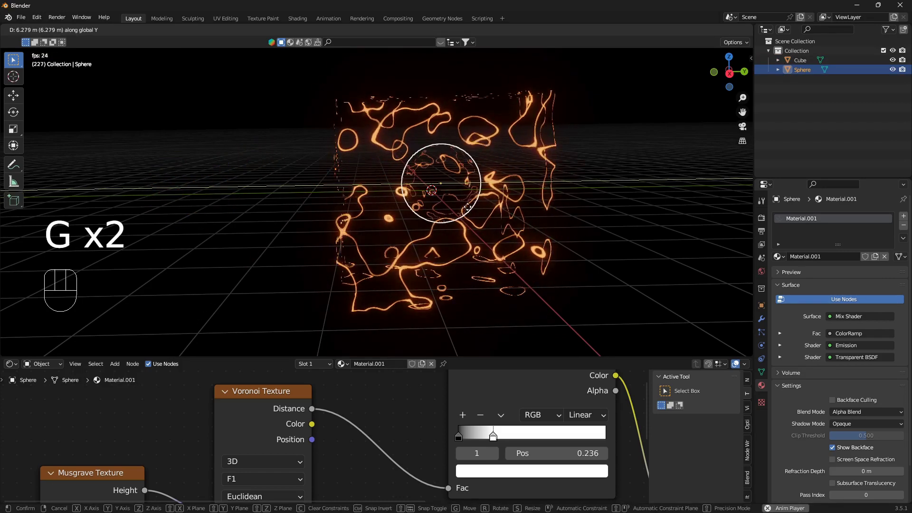
left_click(467, 207)
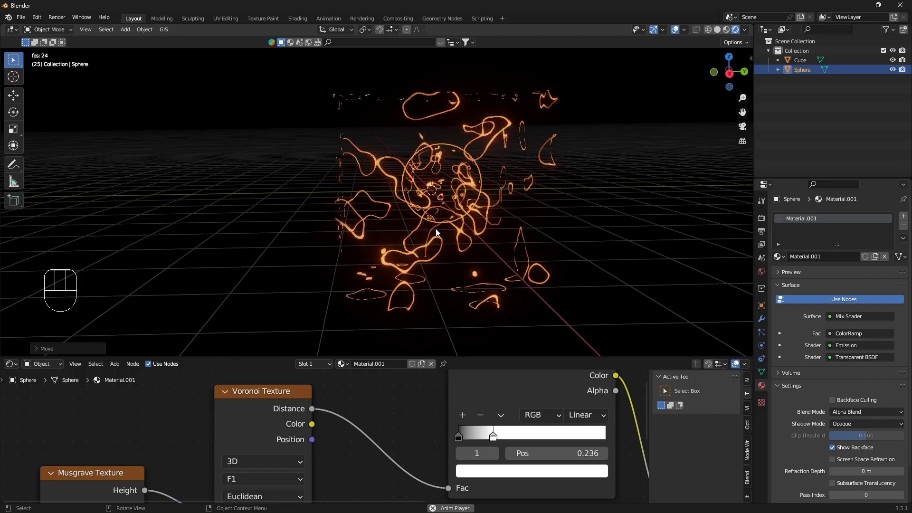
scroll(436, 231, "up", 2)
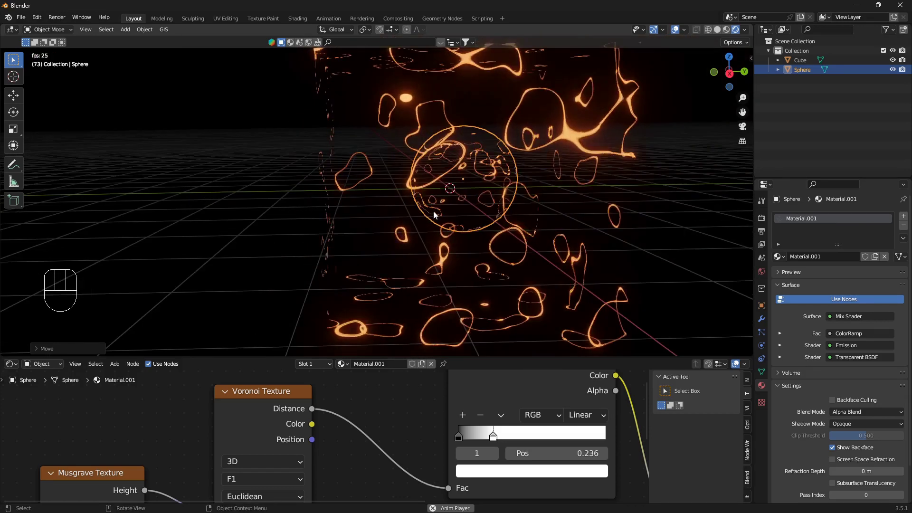
Stop playback and delete the existing driver on the sphere material's Musgrave W value.
middle_click_drag(351, 420, 433, 433)
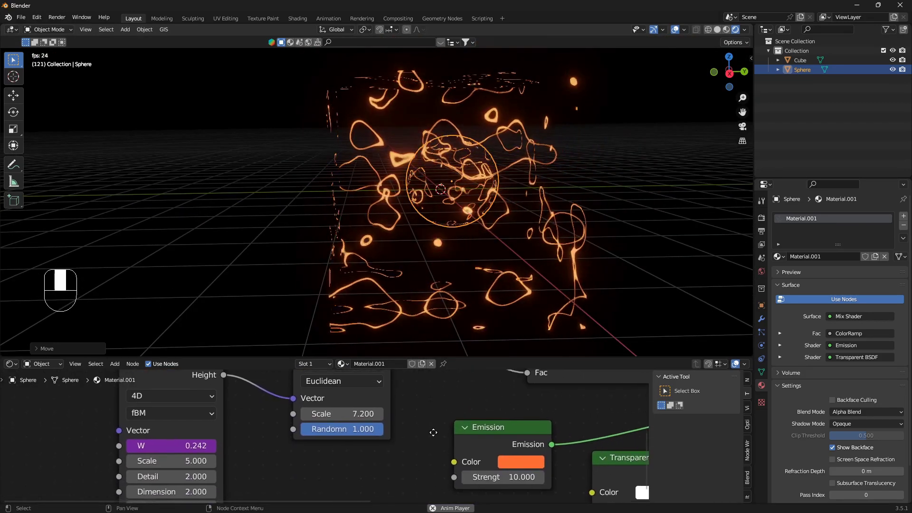
middle_click_drag(357, 455, 462, 422)
mouse_move(284, 413)
left_mouse_down()
mouse_move(295, 413)
mouse_move(287, 410)
left_mouse_up()
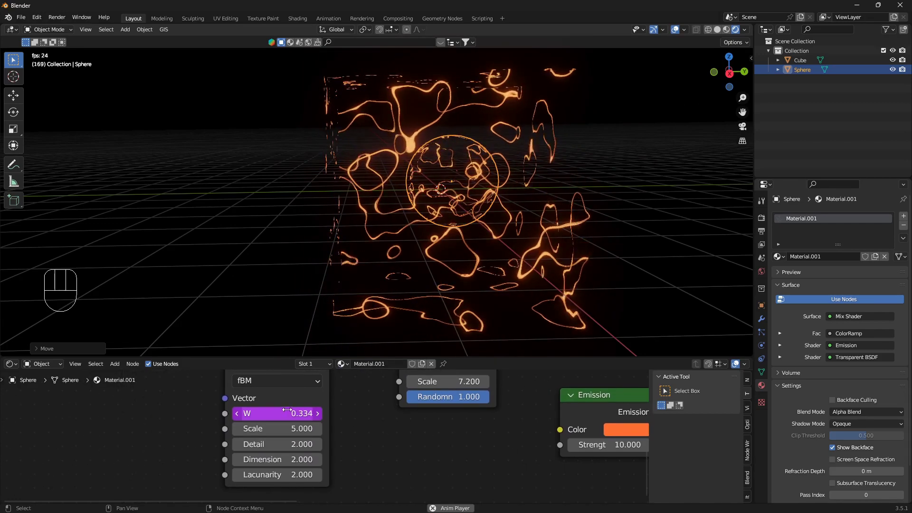
middle_click_drag(333, 428, 366, 482)
key("space")
right_click(325, 469)
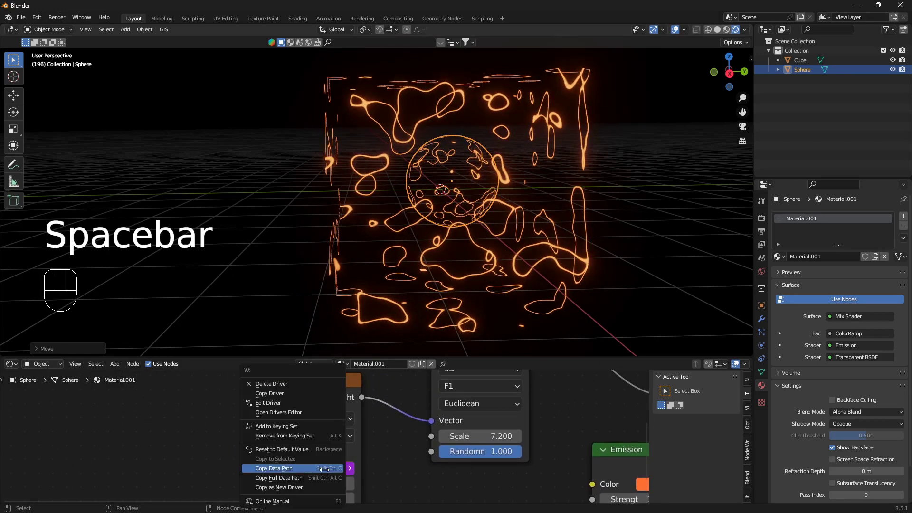
left_click(280, 384)
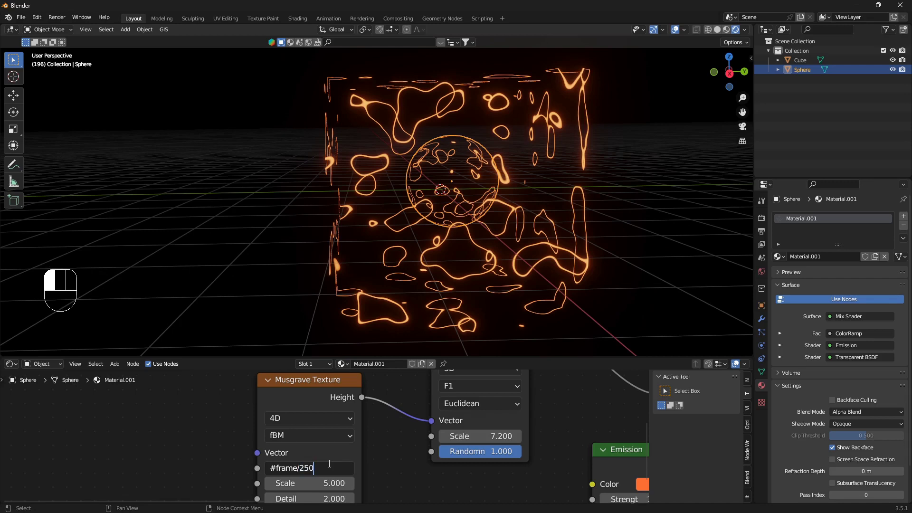
Move the sphere's ColorRamp stop to Pos 0.391 and raise its Voronoi Scale to 15.2.
scroll(414, 189, "up", 2)
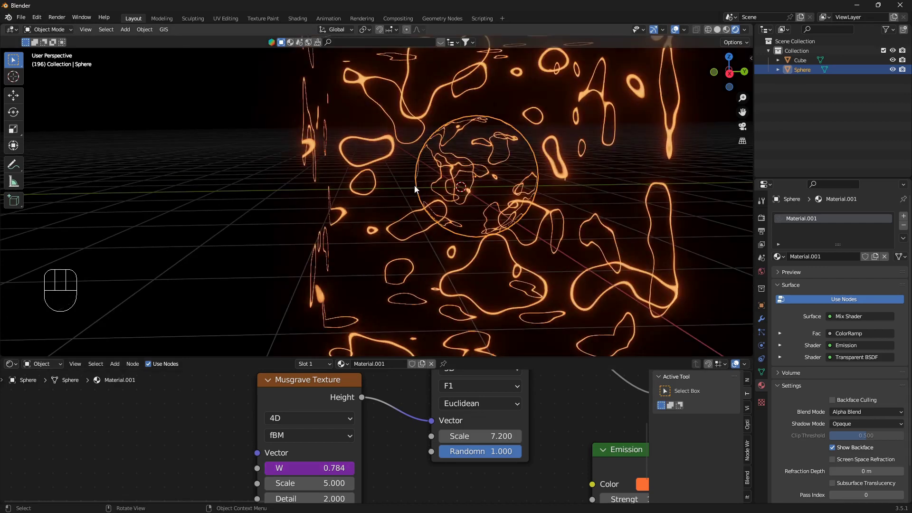
scroll(476, 461, "down", 1)
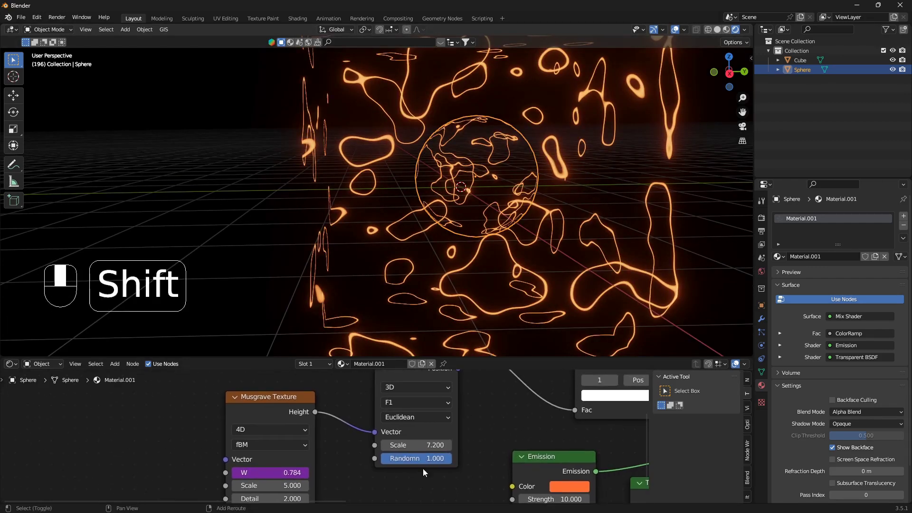
middle_click_drag(502, 449, 448, 461)
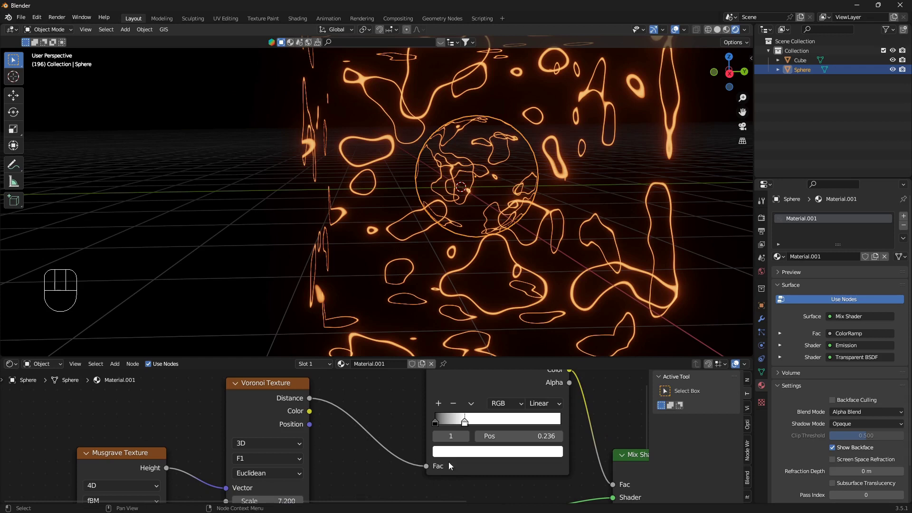
left_click_drag(467, 423, 483, 423)
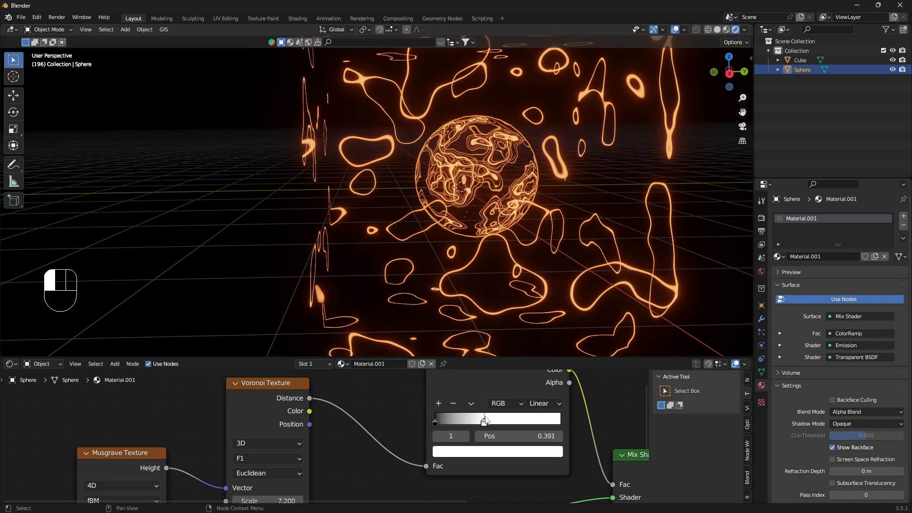
middle_click_drag(397, 465, 318, 456)
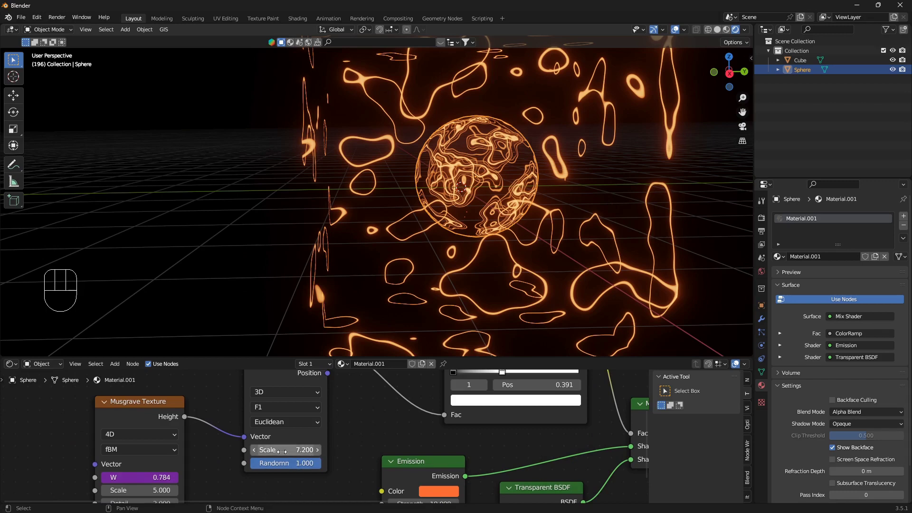
left_click_drag(285, 449, 323, 450)
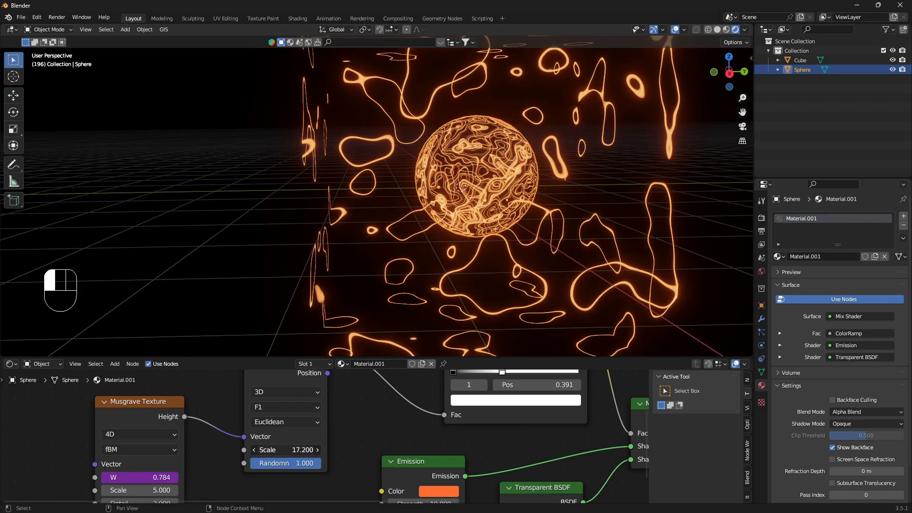
scroll(475, 252, "down", 2)
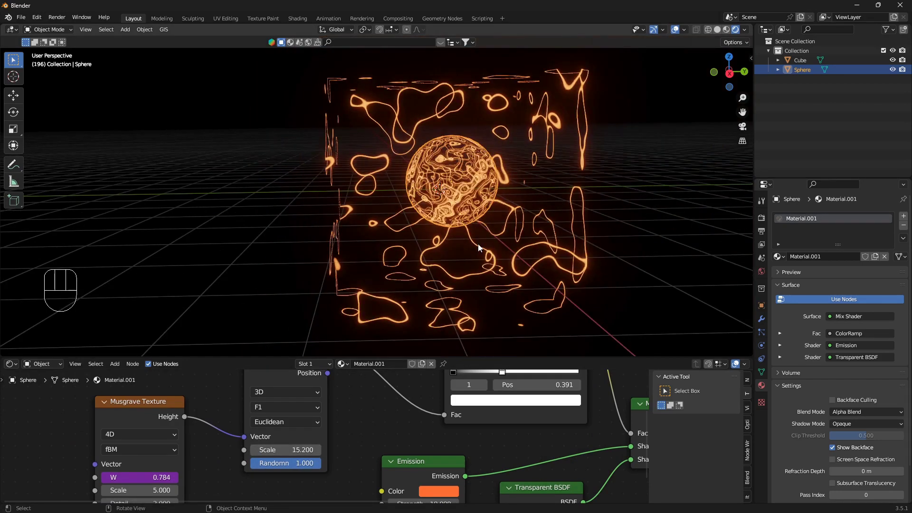
Switch to top view, play the animation, and slide the sphere's ColorRamp stop to Pos 0.314.
key("KP_7")
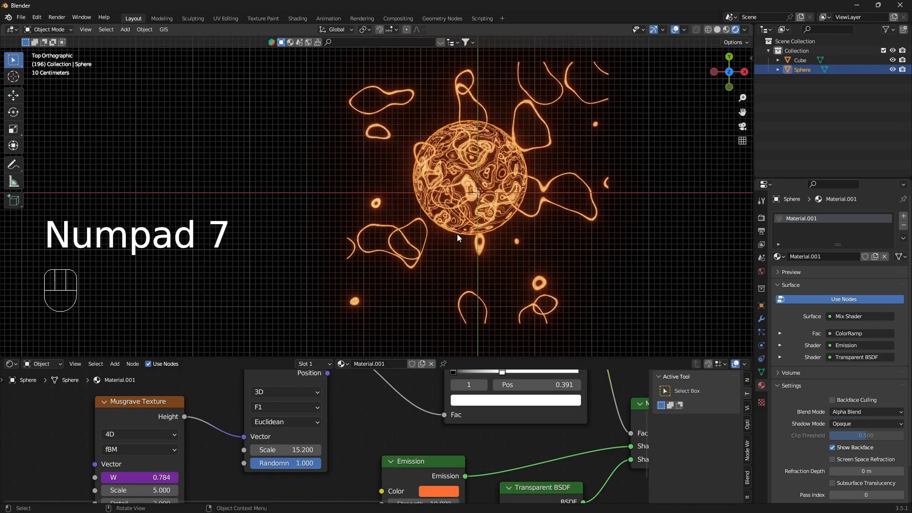
scroll(508, 188, "up", 3)
middle_click_drag(509, 189, 379, 213, "shift")
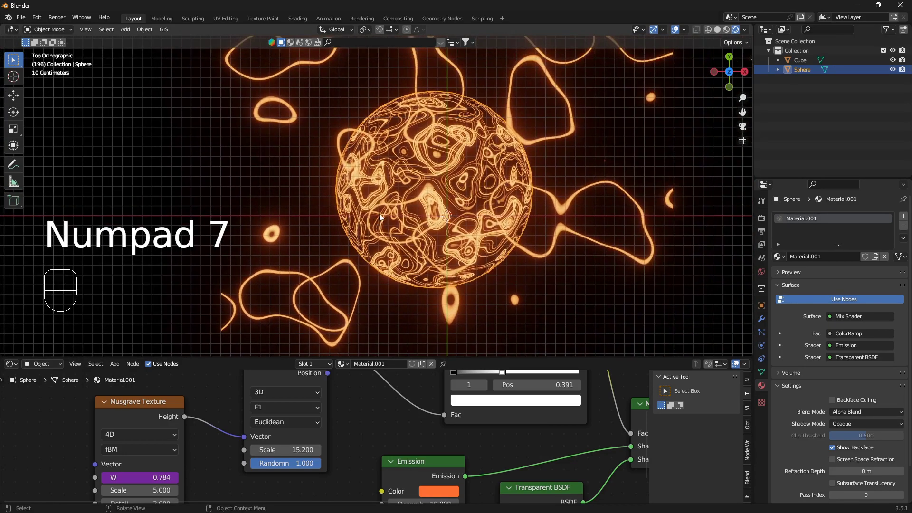
scroll(385, 211, "down", 2)
key("space")
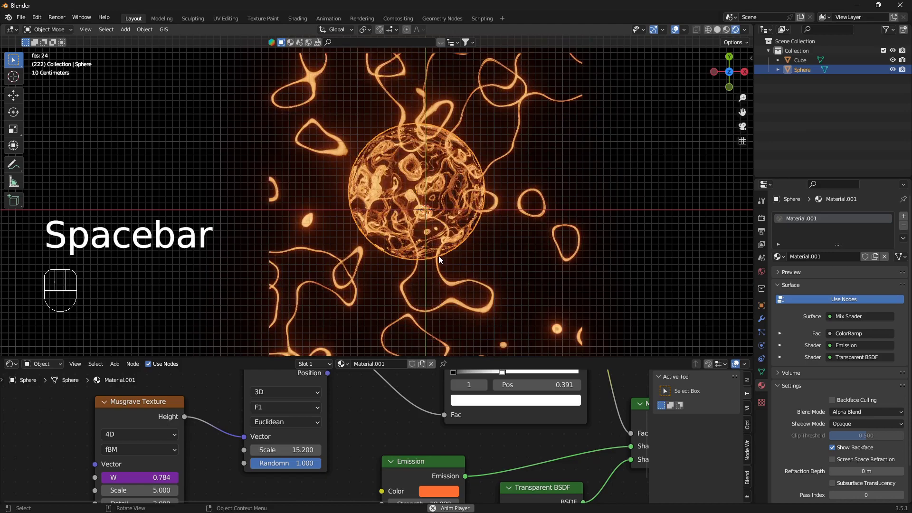
middle_click_drag(475, 223, 529, 135)
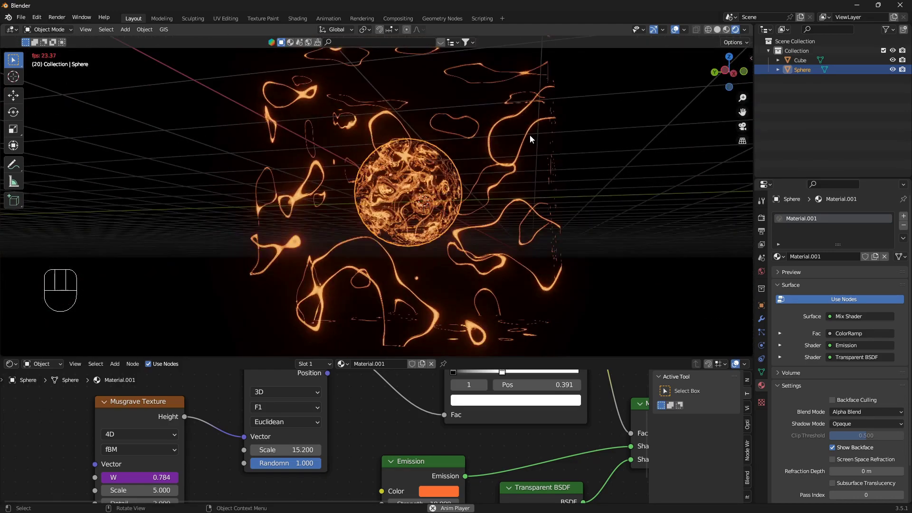
middle_click_drag(431, 402, 432, 426)
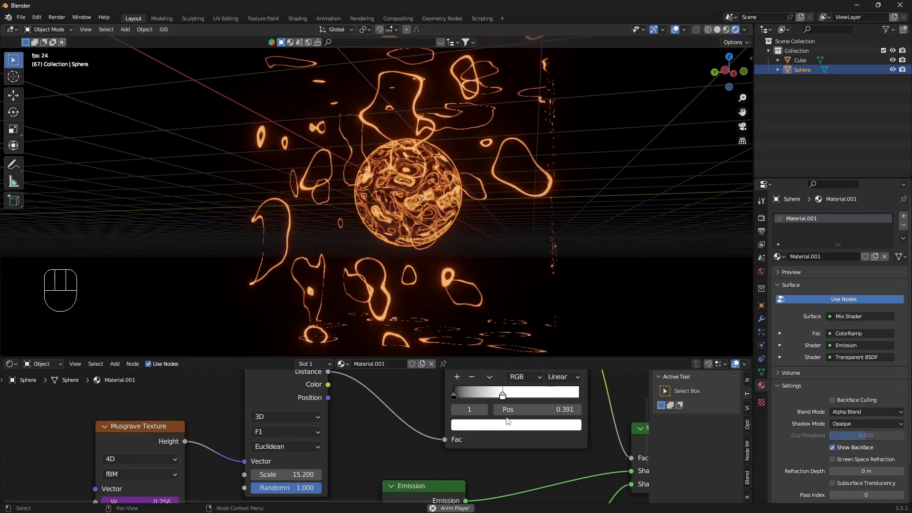
left_click_drag(502, 397, 493, 398)
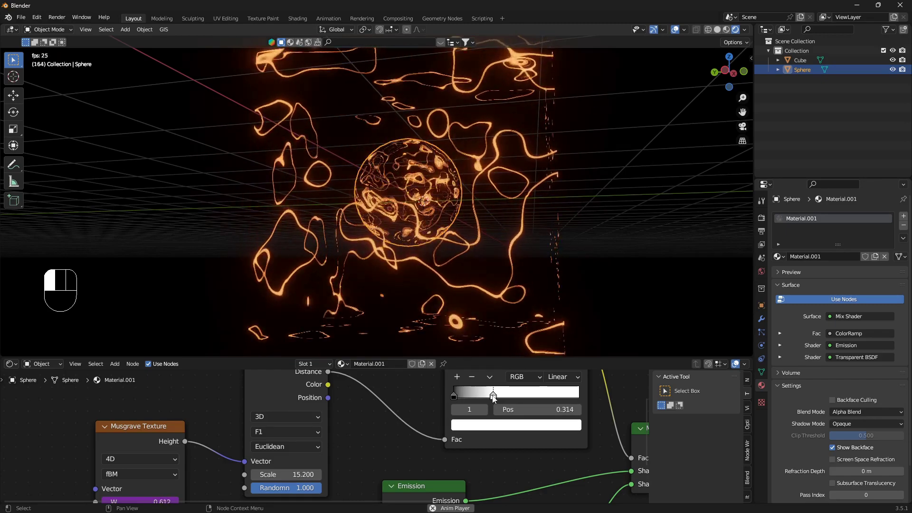
Lower the sphere's Voronoi Scale to about 7.8, then select the cube.
middle_click_drag(408, 274, 532, 281)
middle_click_drag(365, 432, 417, 474)
scroll(415, 474, "down", 1)
left_click_drag(347, 479, 328, 479)
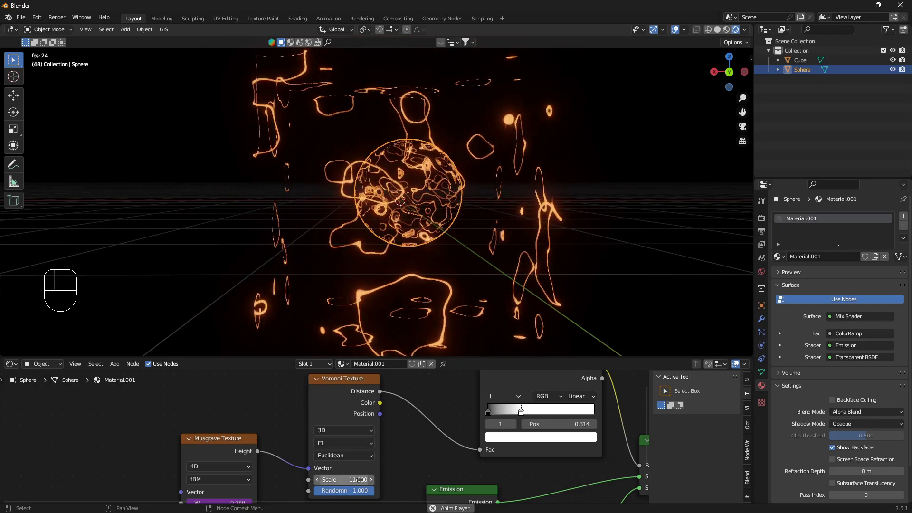
left_click(504, 232)
Hide the cube and shift the sphere's Emission colour hue from orange to pink.
key("h")
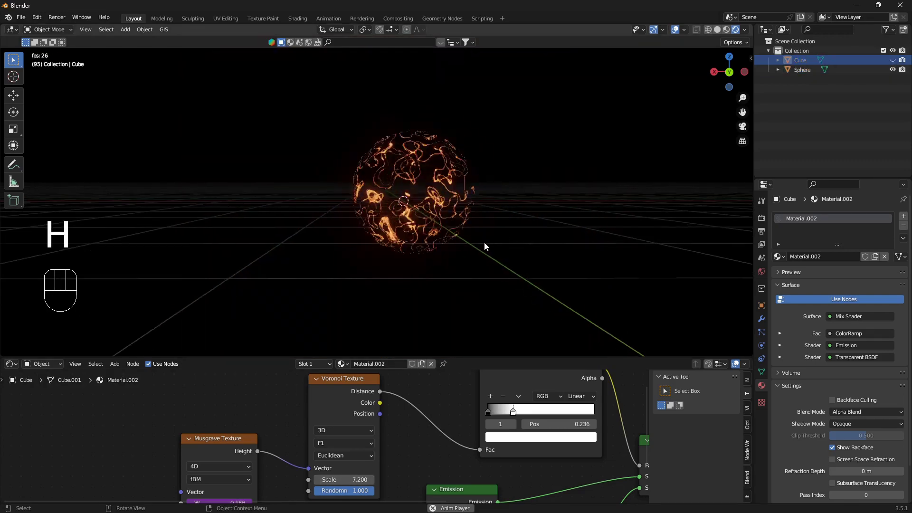
middle_click_drag(484, 241, 407, 245, "ctrl")
middle_click_drag(475, 397, 410, 456)
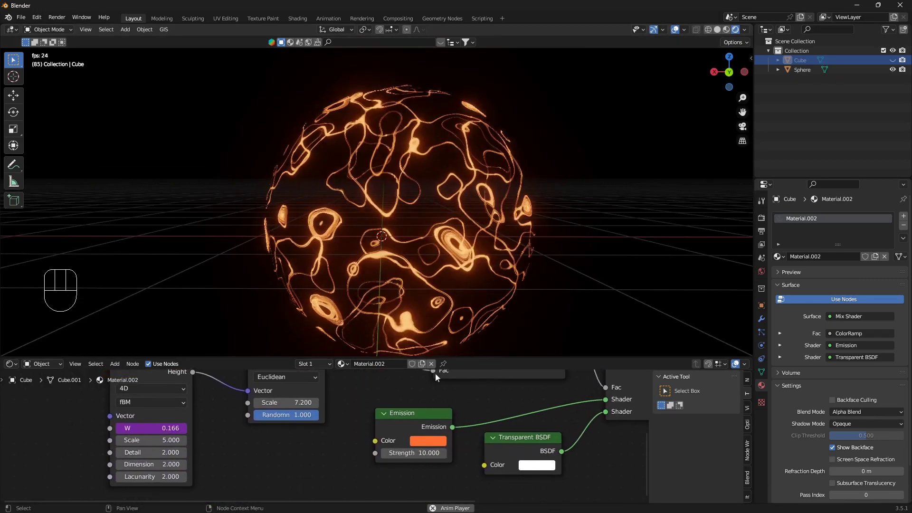
scroll(446, 294, "down", 2)
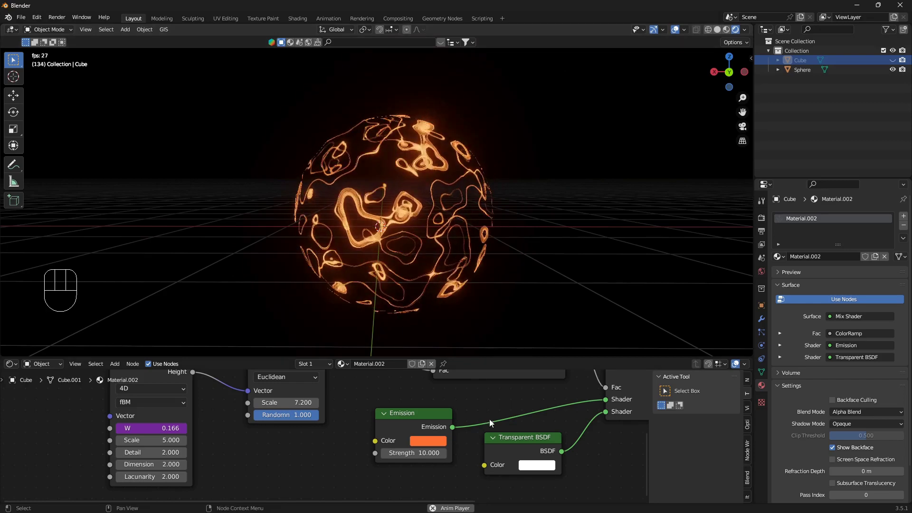
mouse_move(515, 423)
middle_mouse_down()
mouse_move(474, 498)
mouse_move(472, 480)
mouse_move(509, 439)
middle_mouse_up()
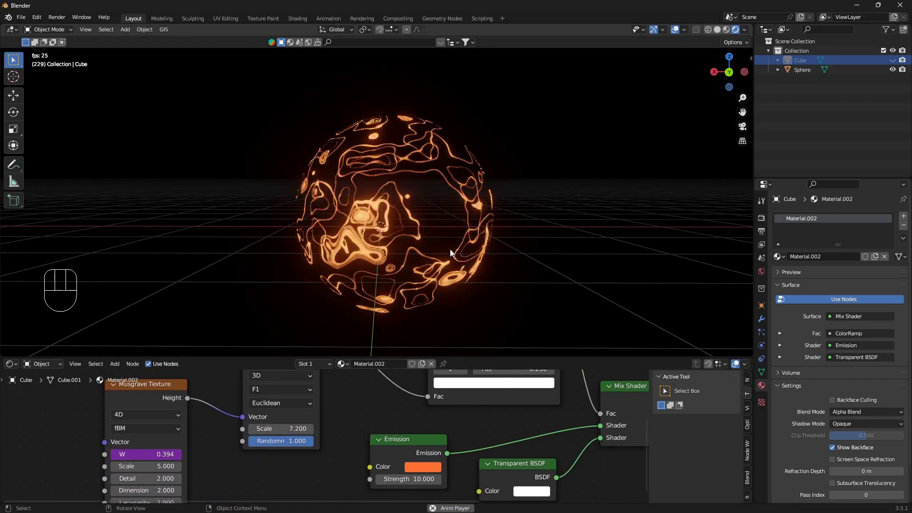
left_click(469, 262)
left_click(424, 468)
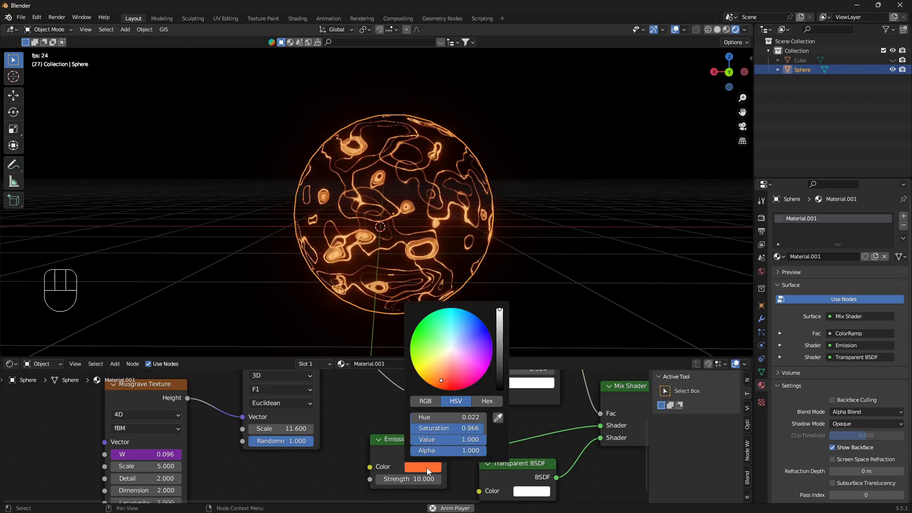
mouse_move(466, 372)
left_mouse_down()
mouse_move(477, 358)
mouse_move(470, 368)
left_mouse_up()
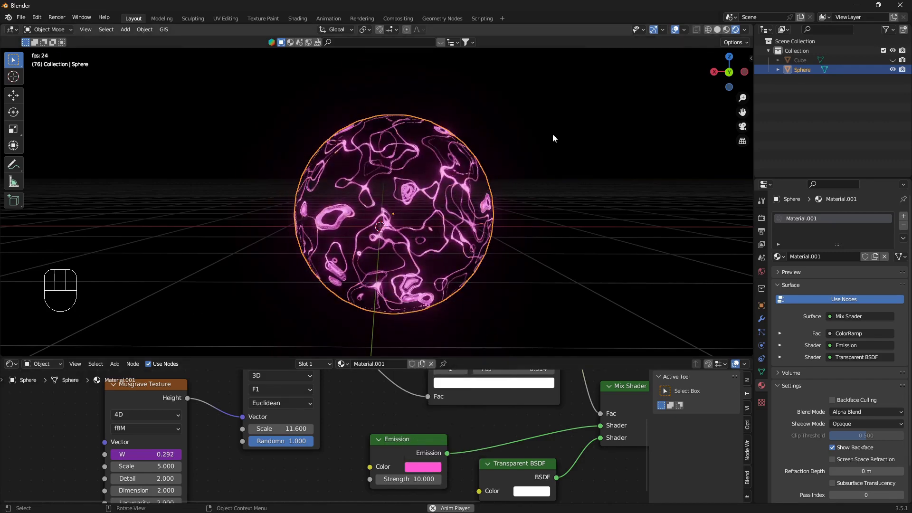
Unhide the cube and scale it down around the sphere.
key("alt+h")
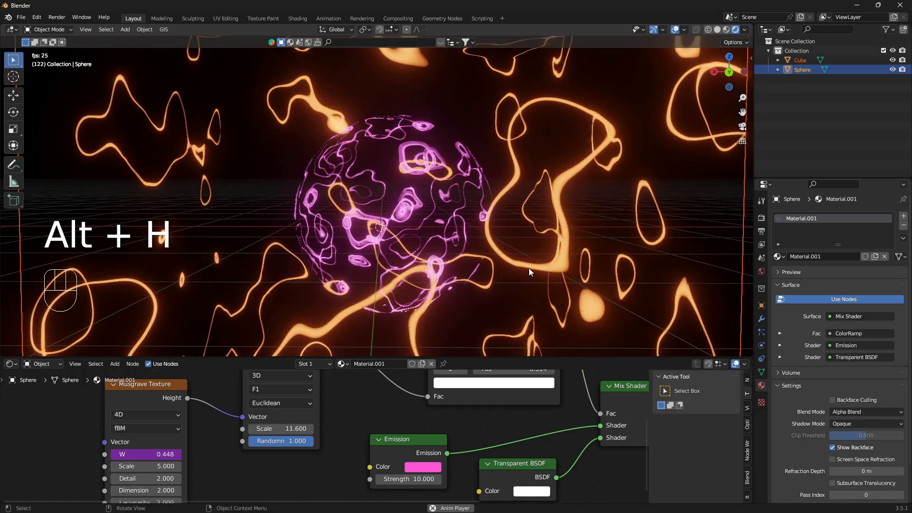
key("alt+a")
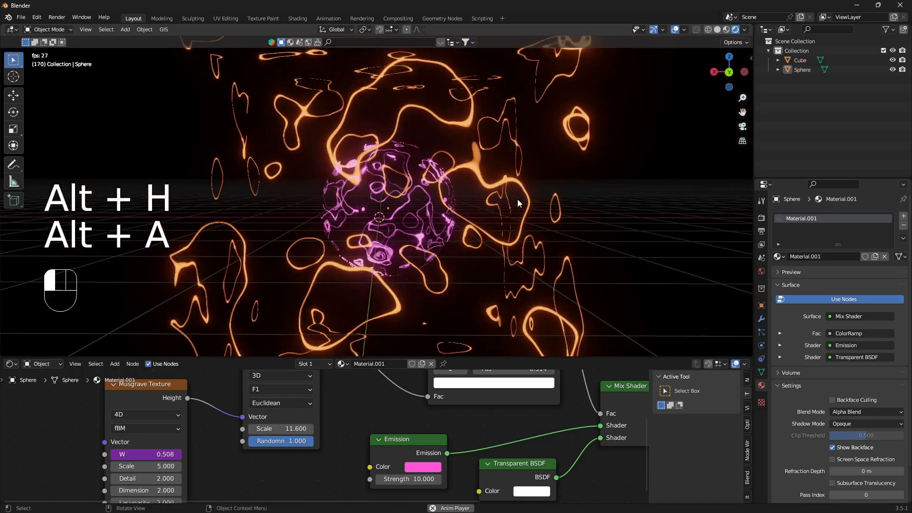
left_click(546, 189)
key("s")
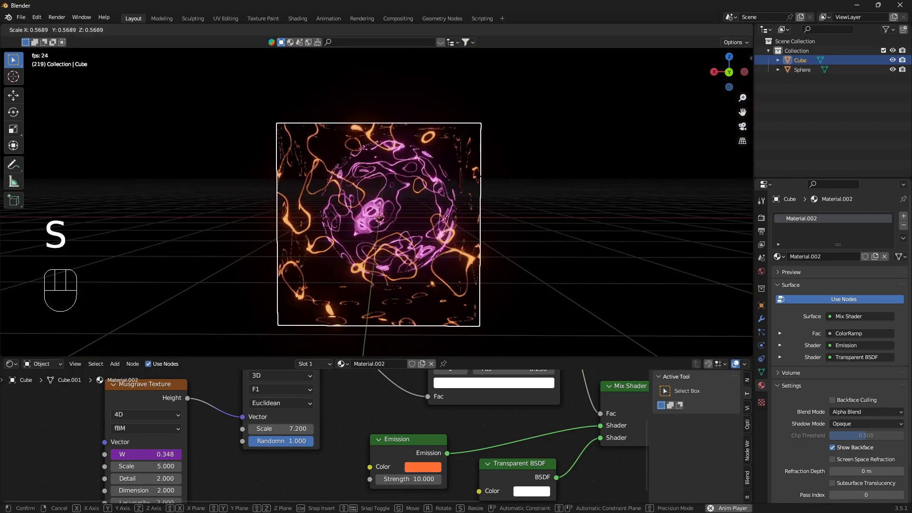
left_click(468, 193)
In top view, move the cube 0.3174 m along Y, then deselect it and stop playback.
key("alt+a")
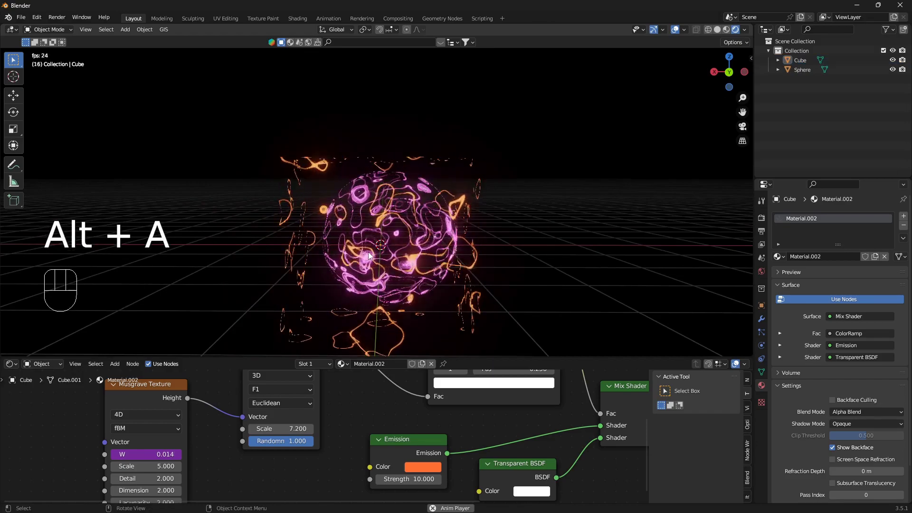
middle_click_drag(369, 256, 473, 319)
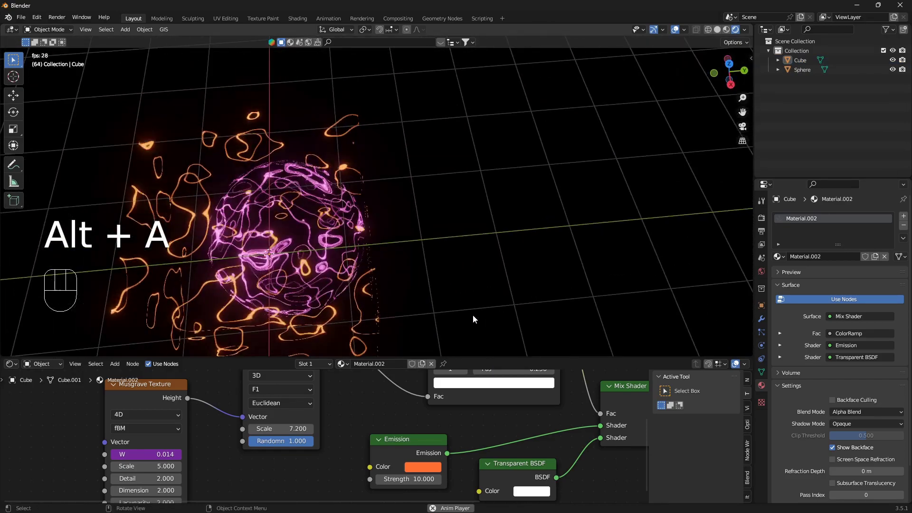
key("KP_7")
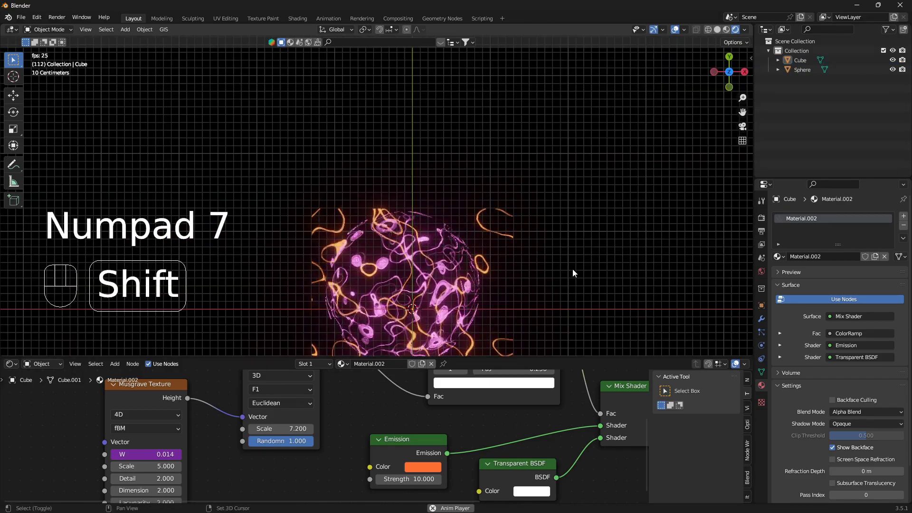
middle_click_drag(571, 268, 581, 236, "shift")
left_click(484, 293)
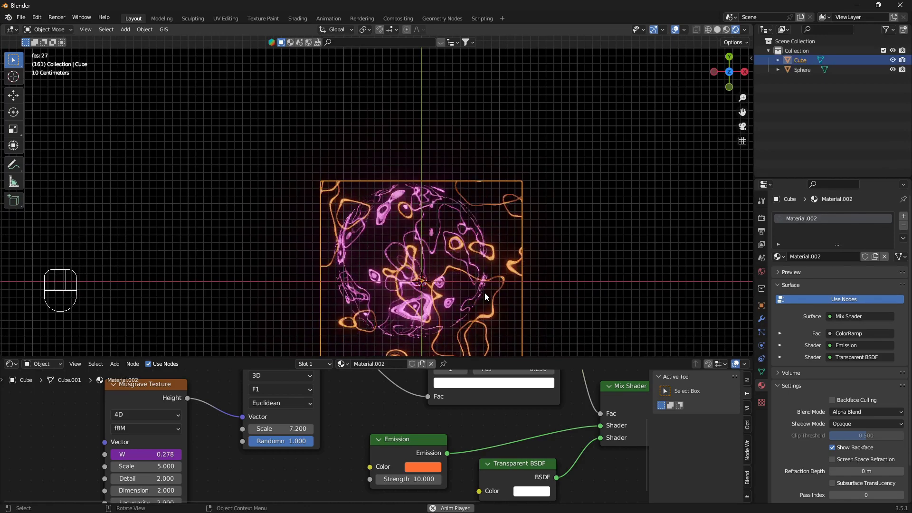
key("g")
key("g")
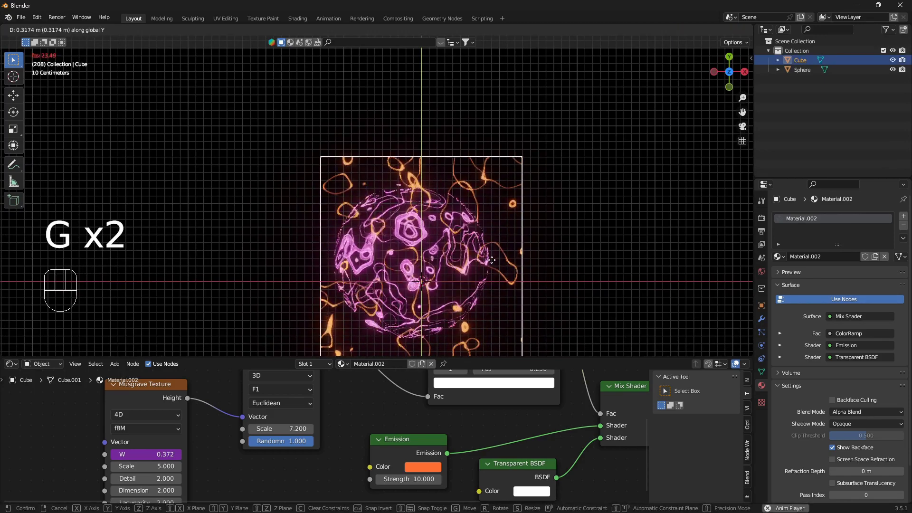
left_click(491, 260)
middle_click_drag(327, 290, 404, 221)
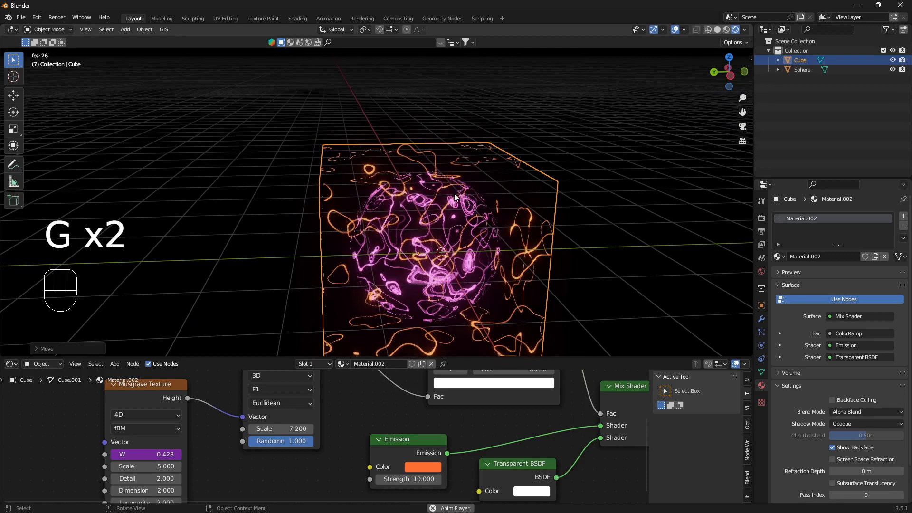
key("alt+a")
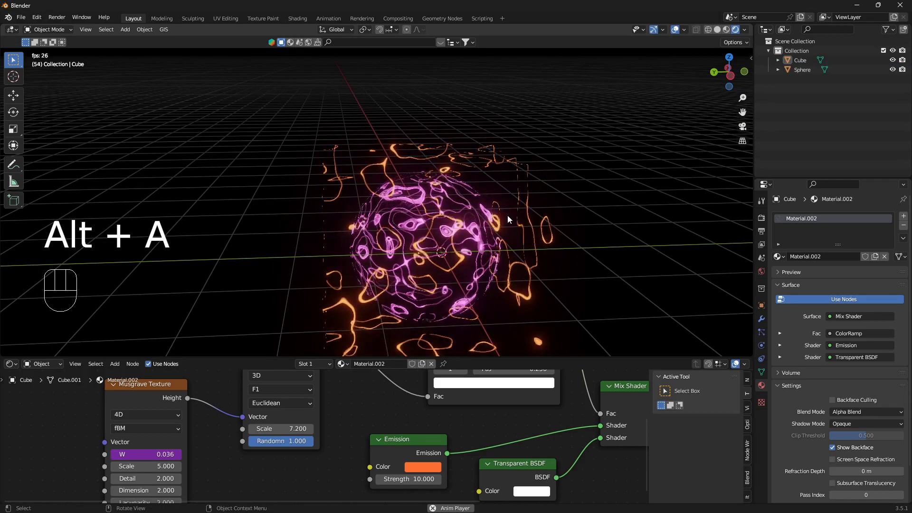
key("space")
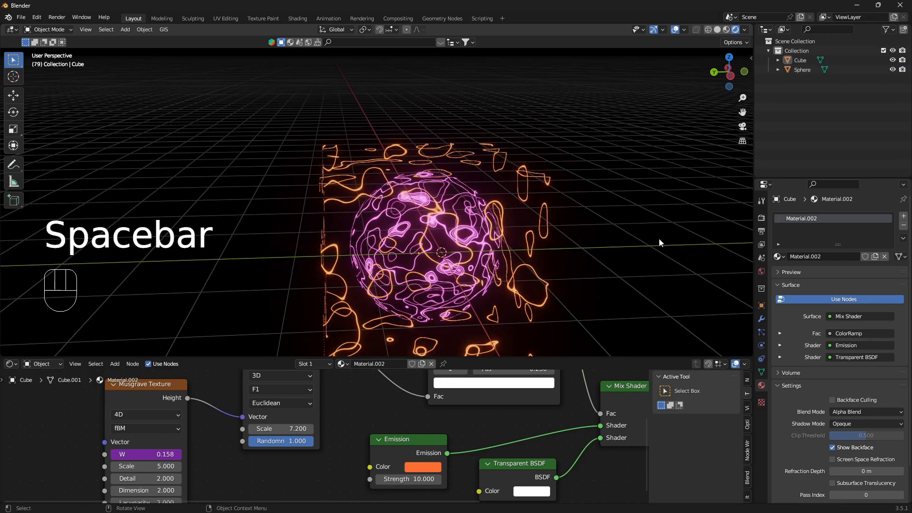
Open the sidebar's Item transform values and orbit around the cube and sphere.
key("n")
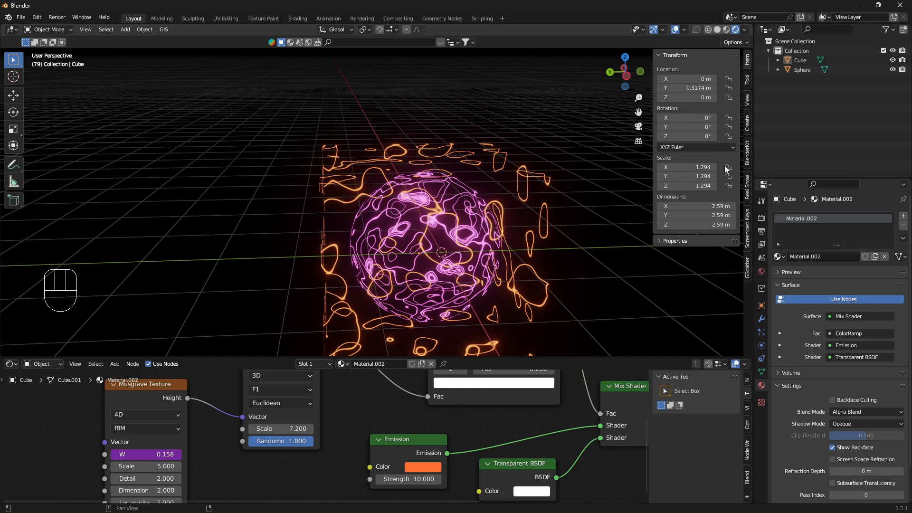
middle_click_drag(449, 279, 520, 192)
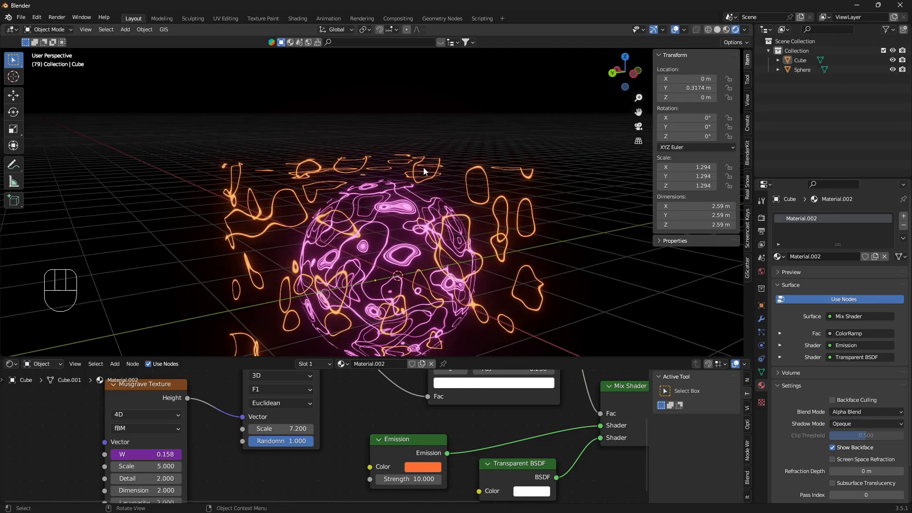
scroll(401, 283, "down", 3)
middle_click_drag(400, 283, 423, 296)
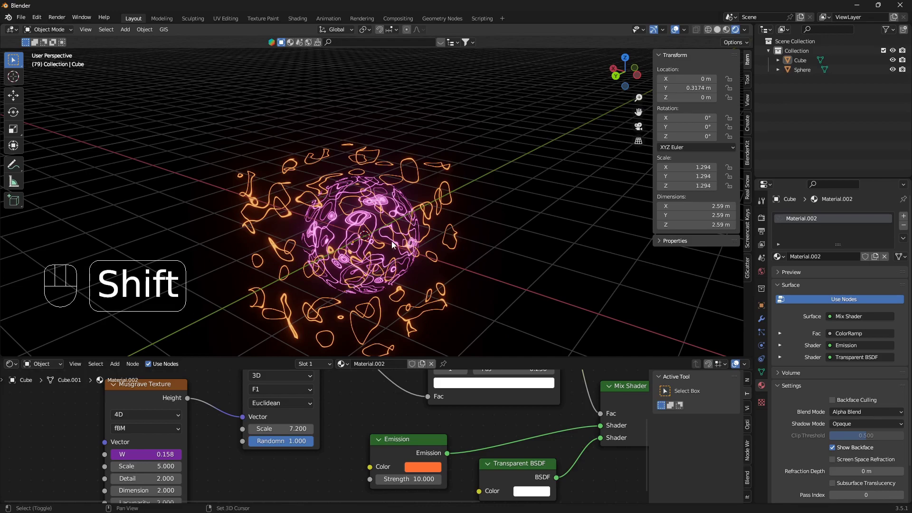
middle_click_drag(392, 244, 468, 219, "shift")
middle_click_drag(420, 240, 414, 265)
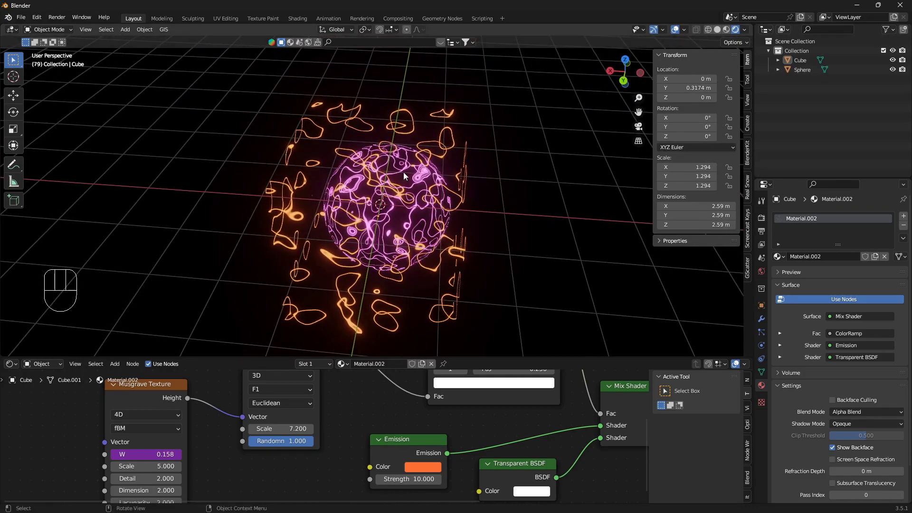
middle_click_drag(420, 228, 421, 167)
middle_click_drag(392, 237, 401, 169)
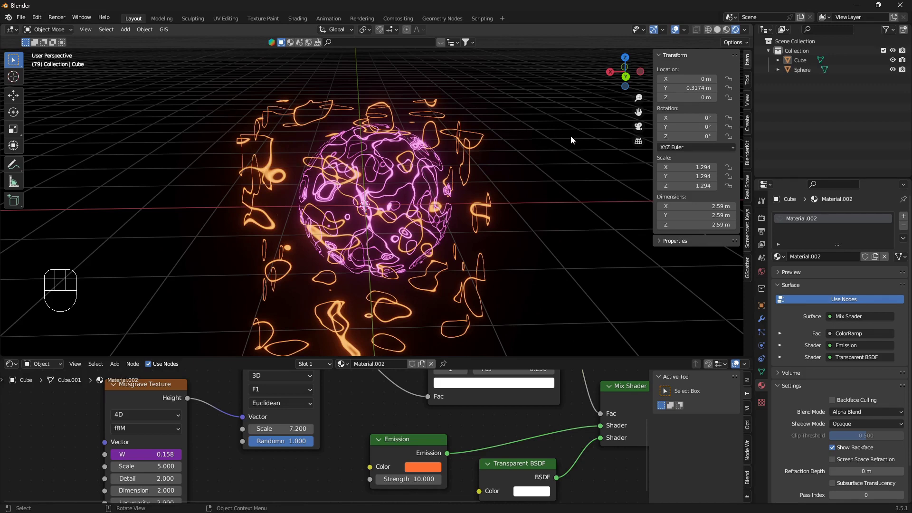
middle_click_drag(407, 195, 404, 205)
scroll(405, 201, "down", 2)
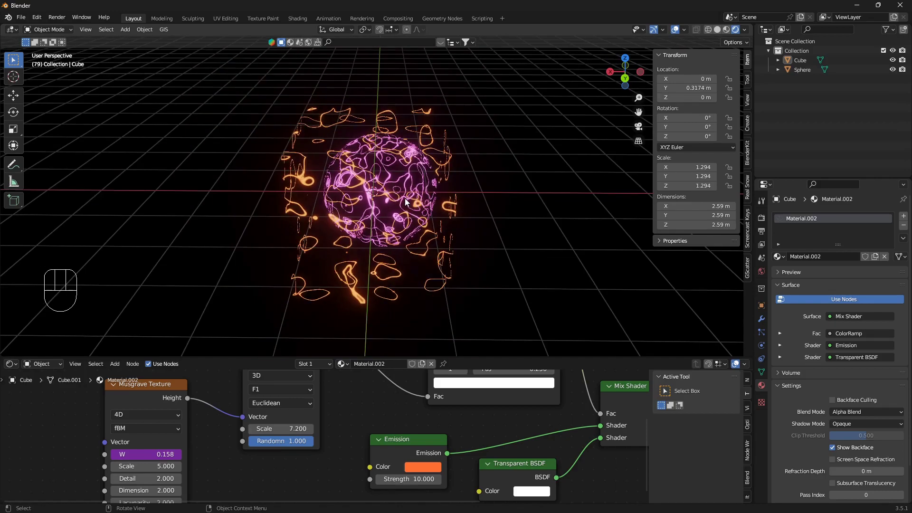
Resume the animation and orbit to watch the orange cube and pink sphere glow.
key("space")
middle_click_drag(404, 202, 513, 167)
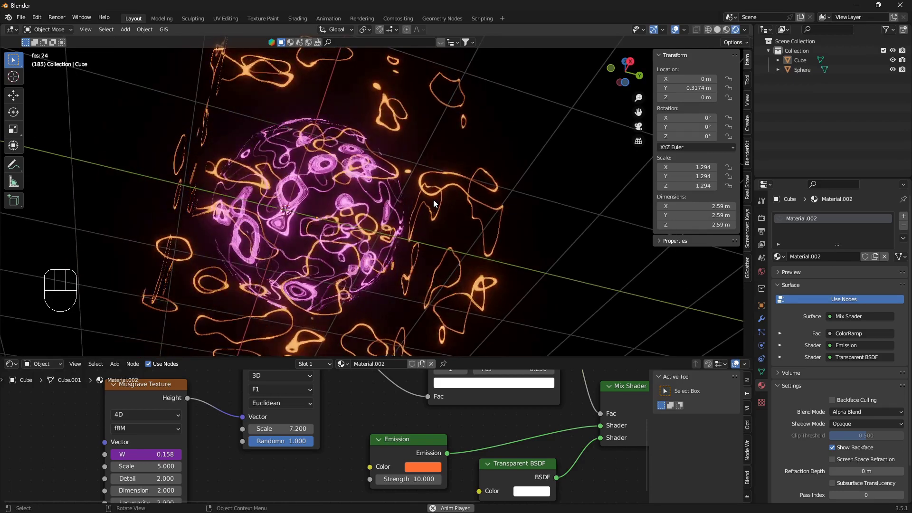
middle_click_drag(433, 200, 352, 299)
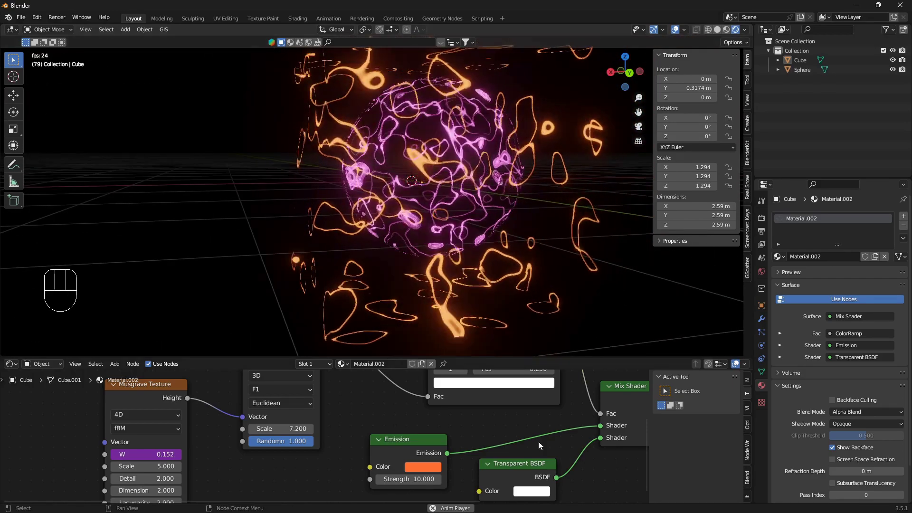